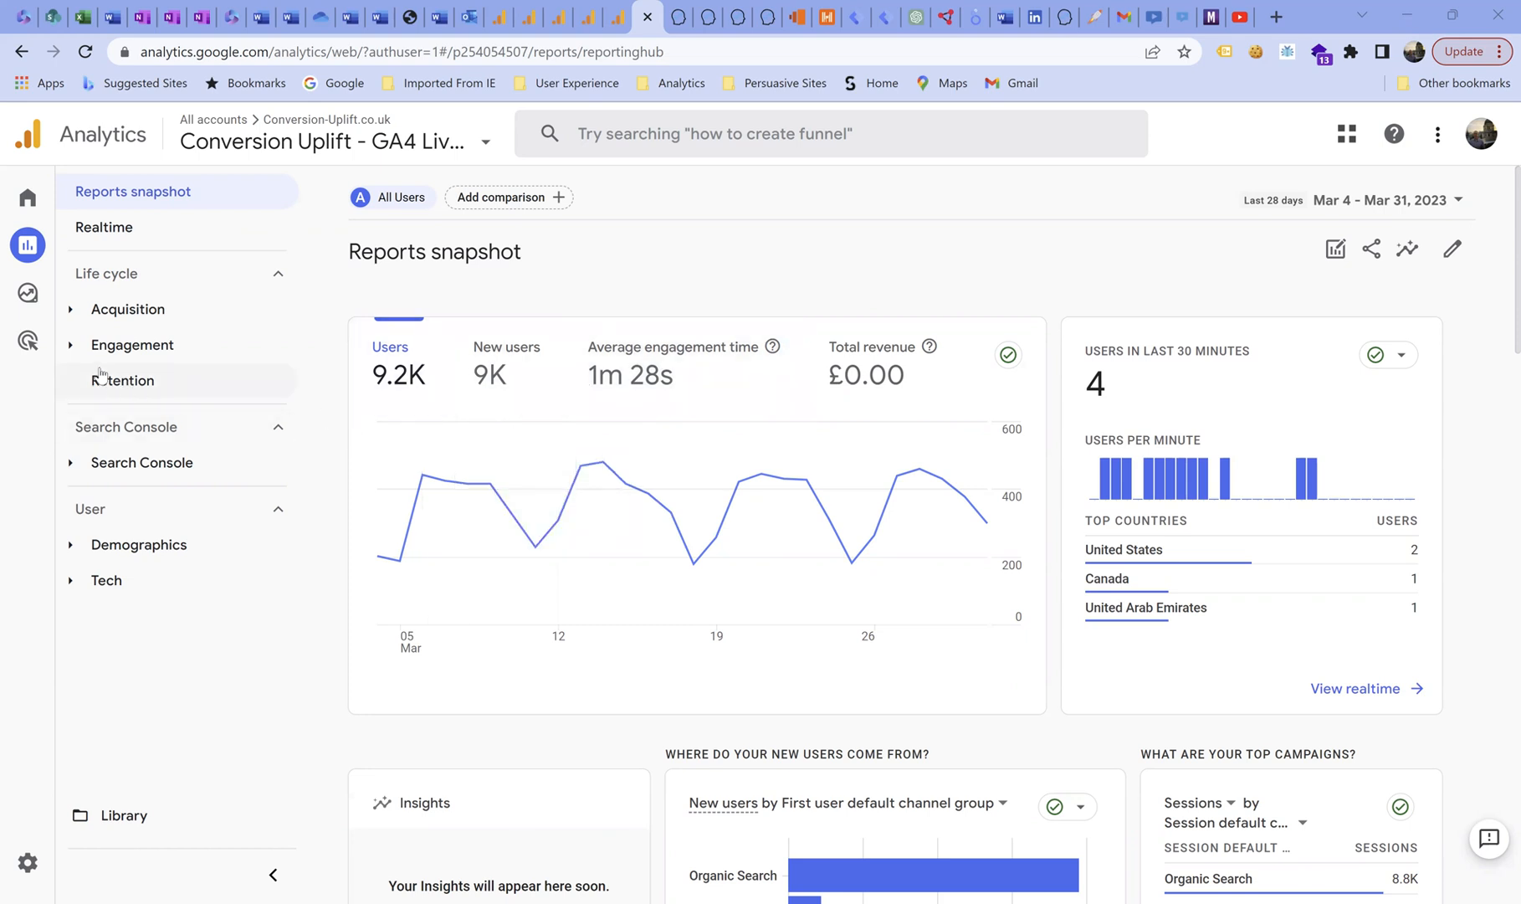
Open the Conversion Path exploration and start its path over with empty starting and ending points.
{"action": "mouse_move", "coordinate": [33, 302]}
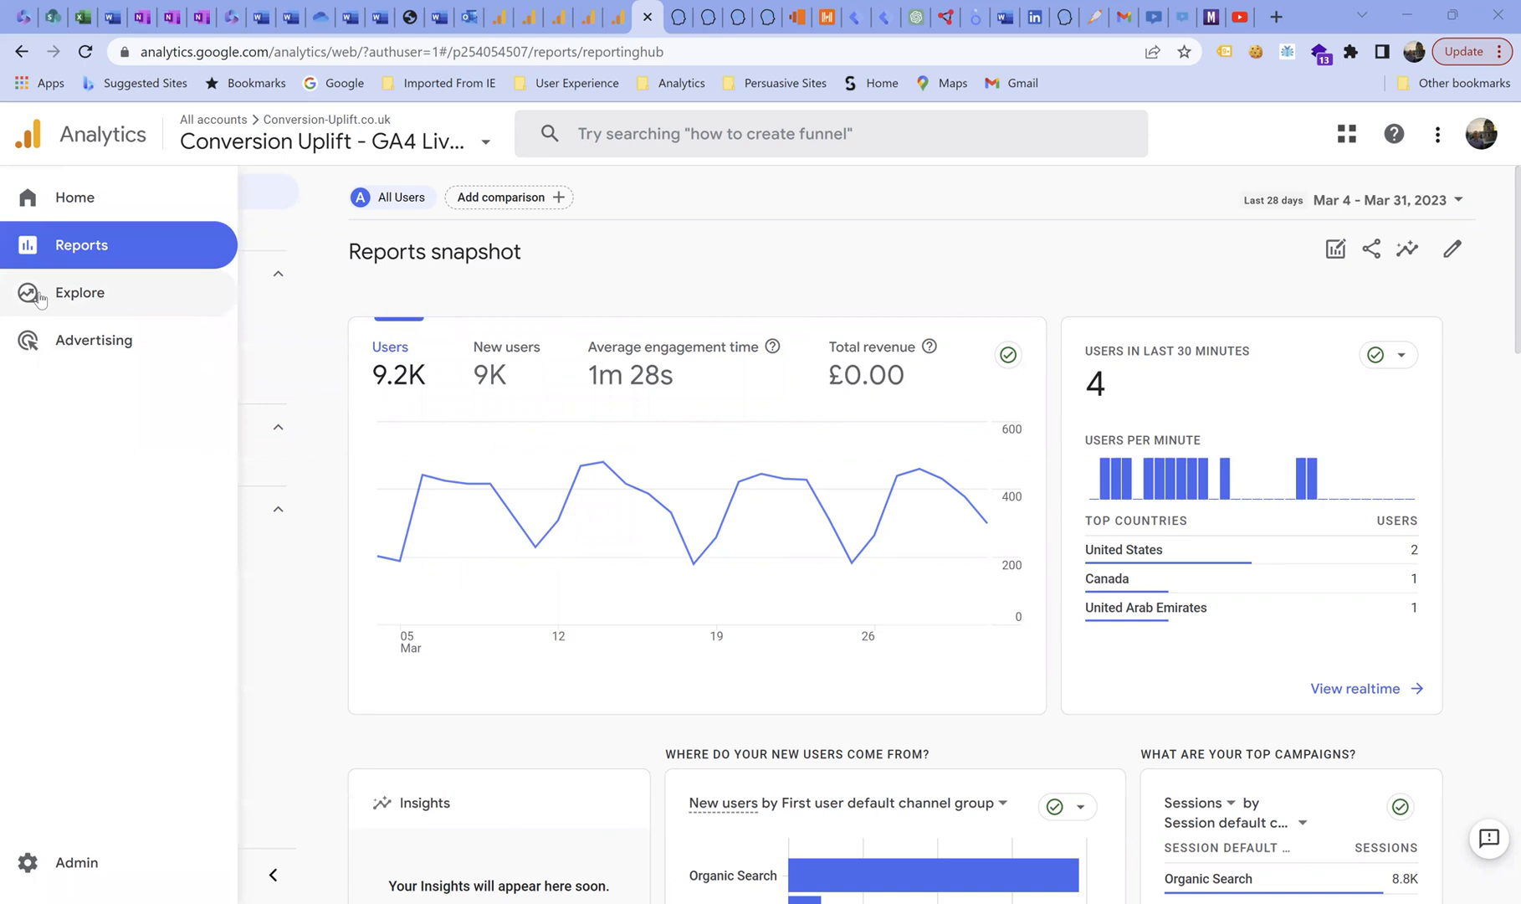
{"action": "left_click", "coordinate": [40, 298]}
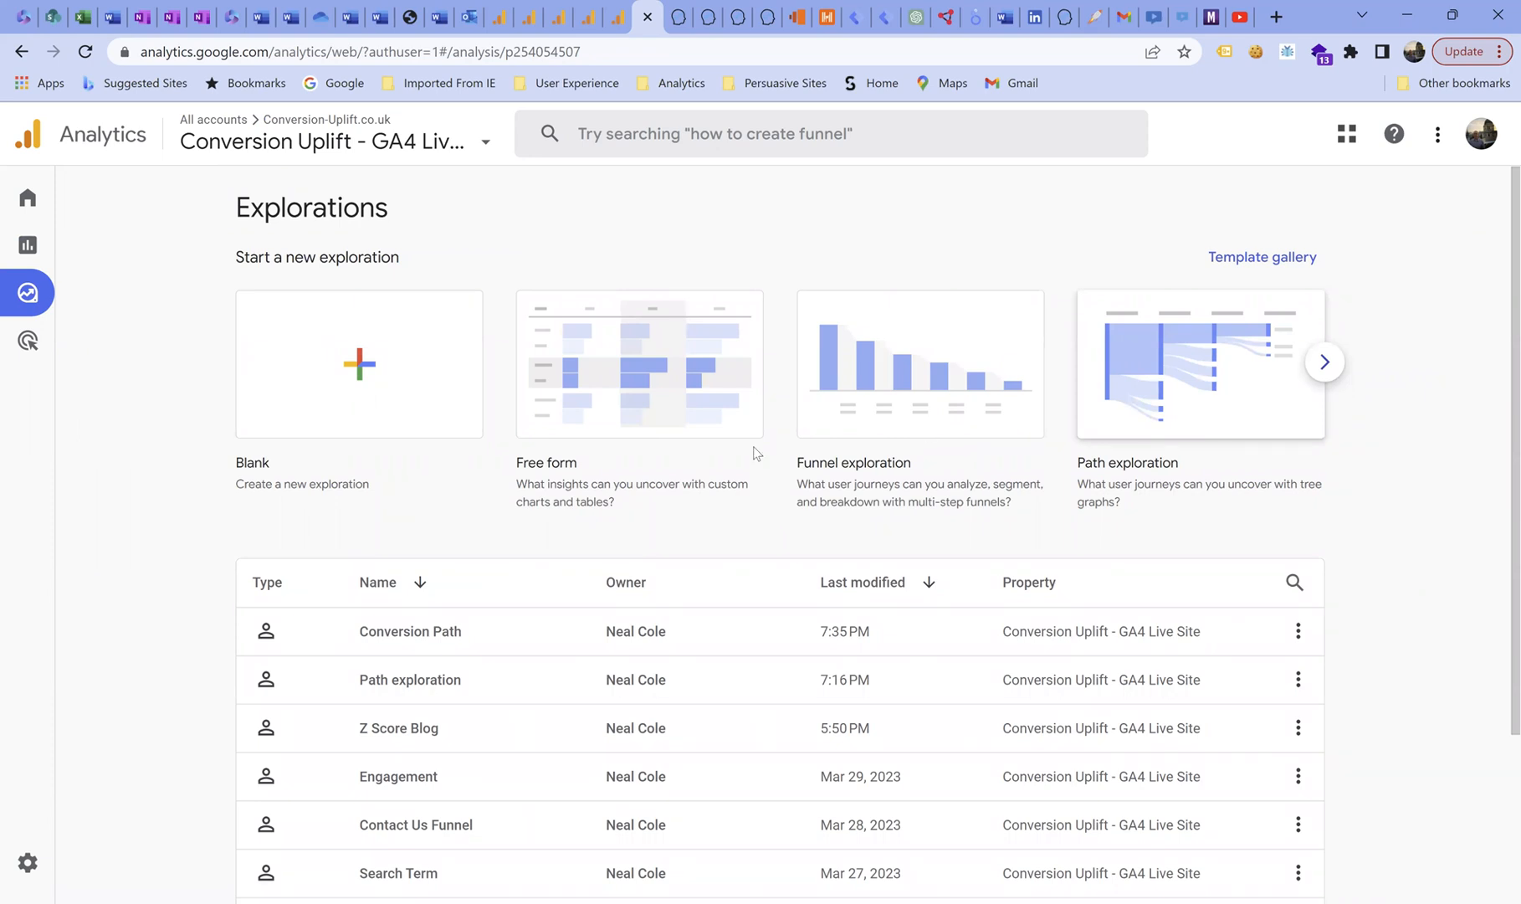
{"action": "left_click", "coordinate": [416, 634]}
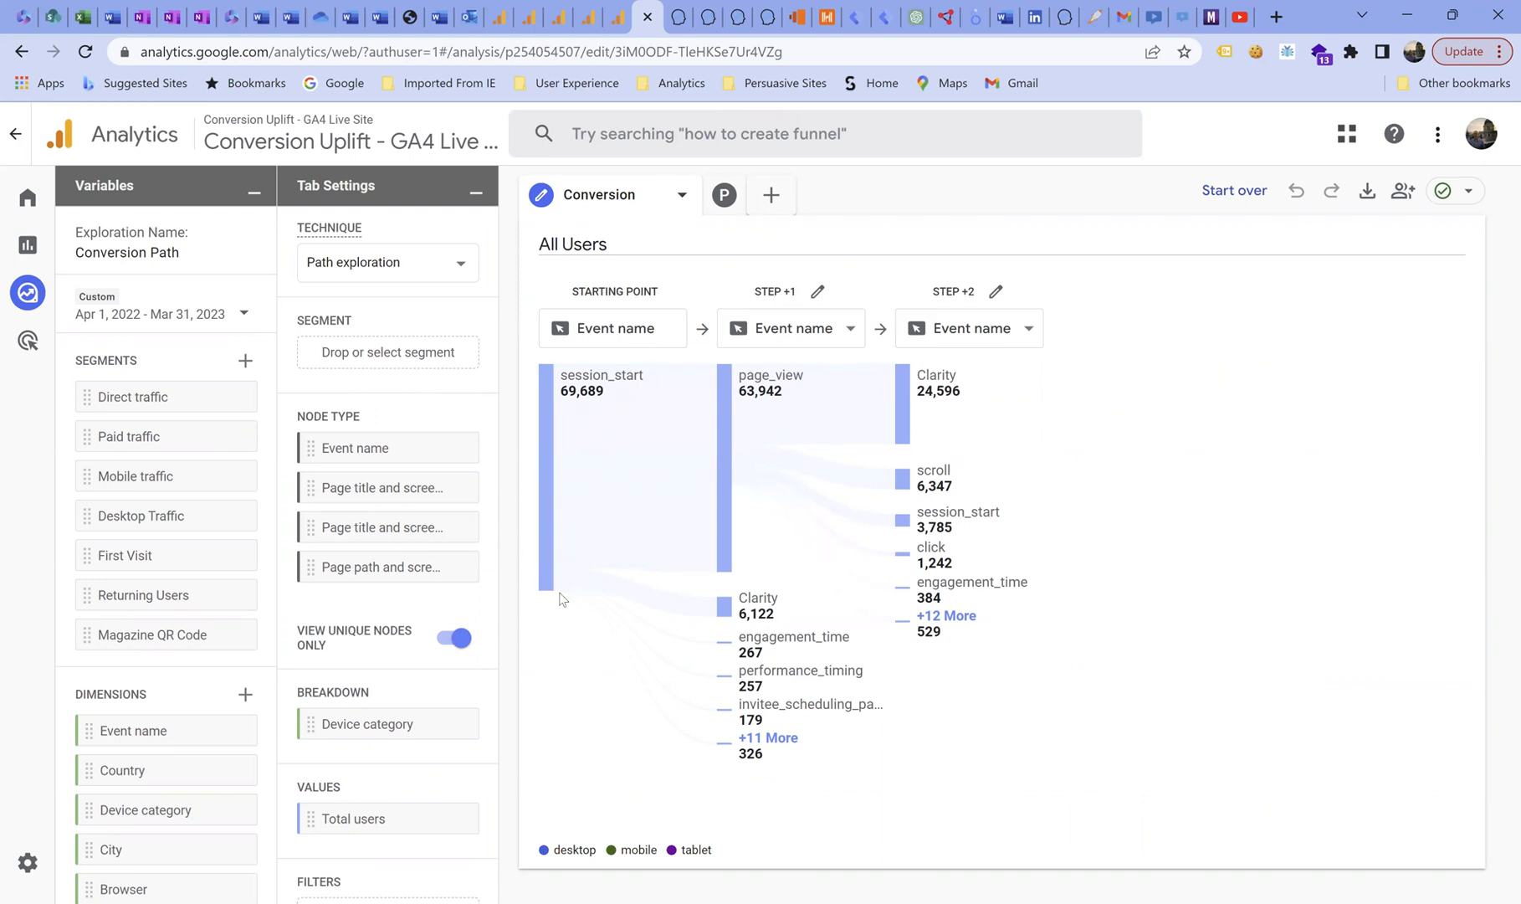
{"action": "left_click", "coordinate": [1233, 191]}
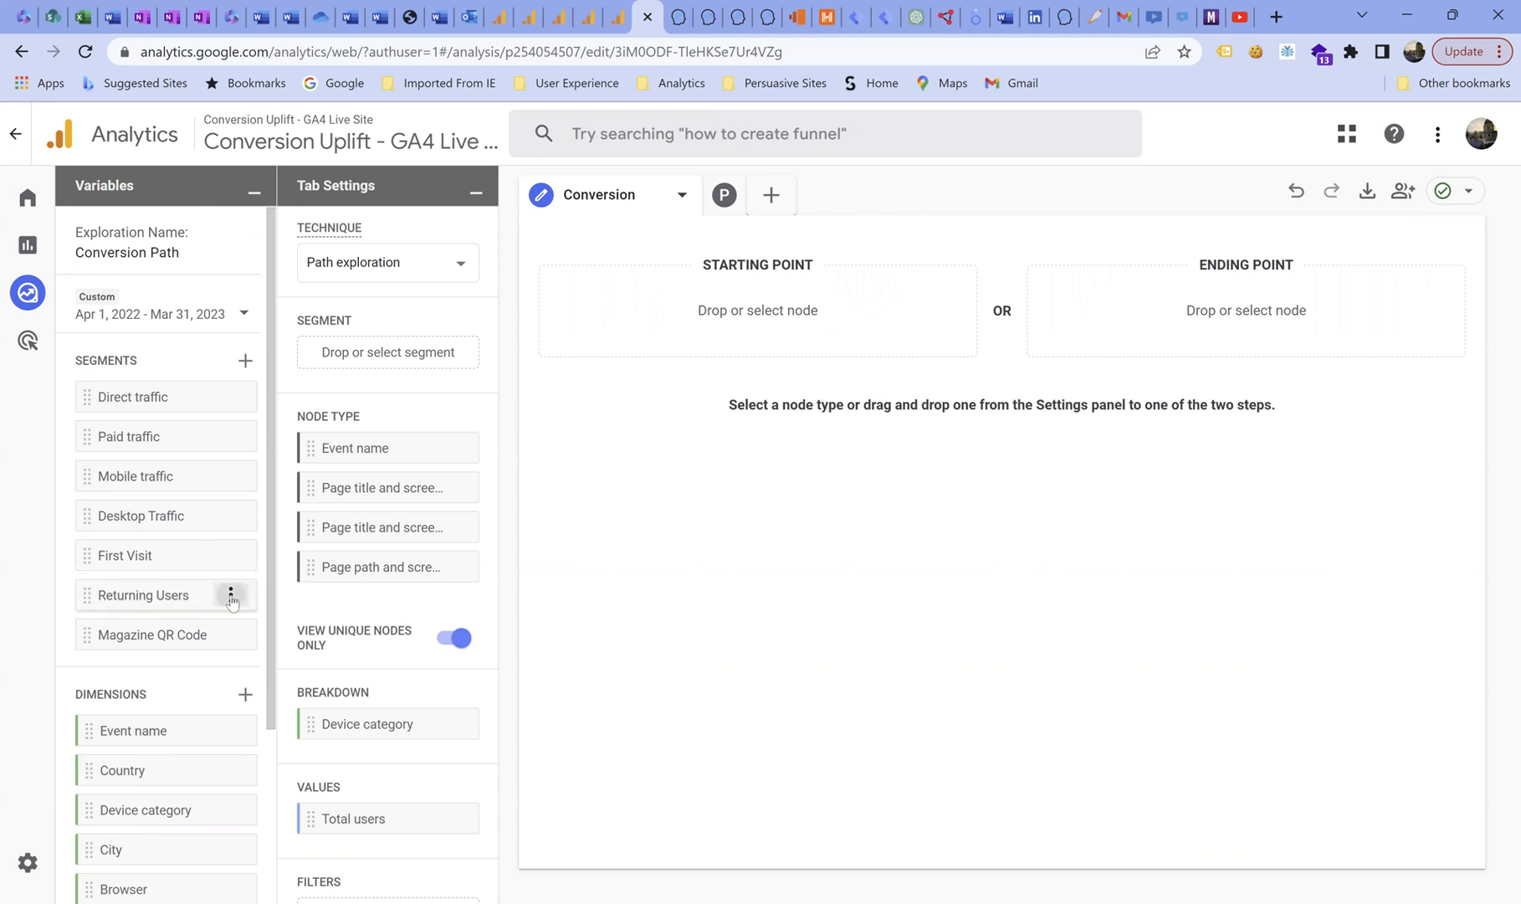
Review the include and exclude conditions of the Returning Users segment, then save the segment.
{"action": "left_click", "coordinate": [231, 594]}
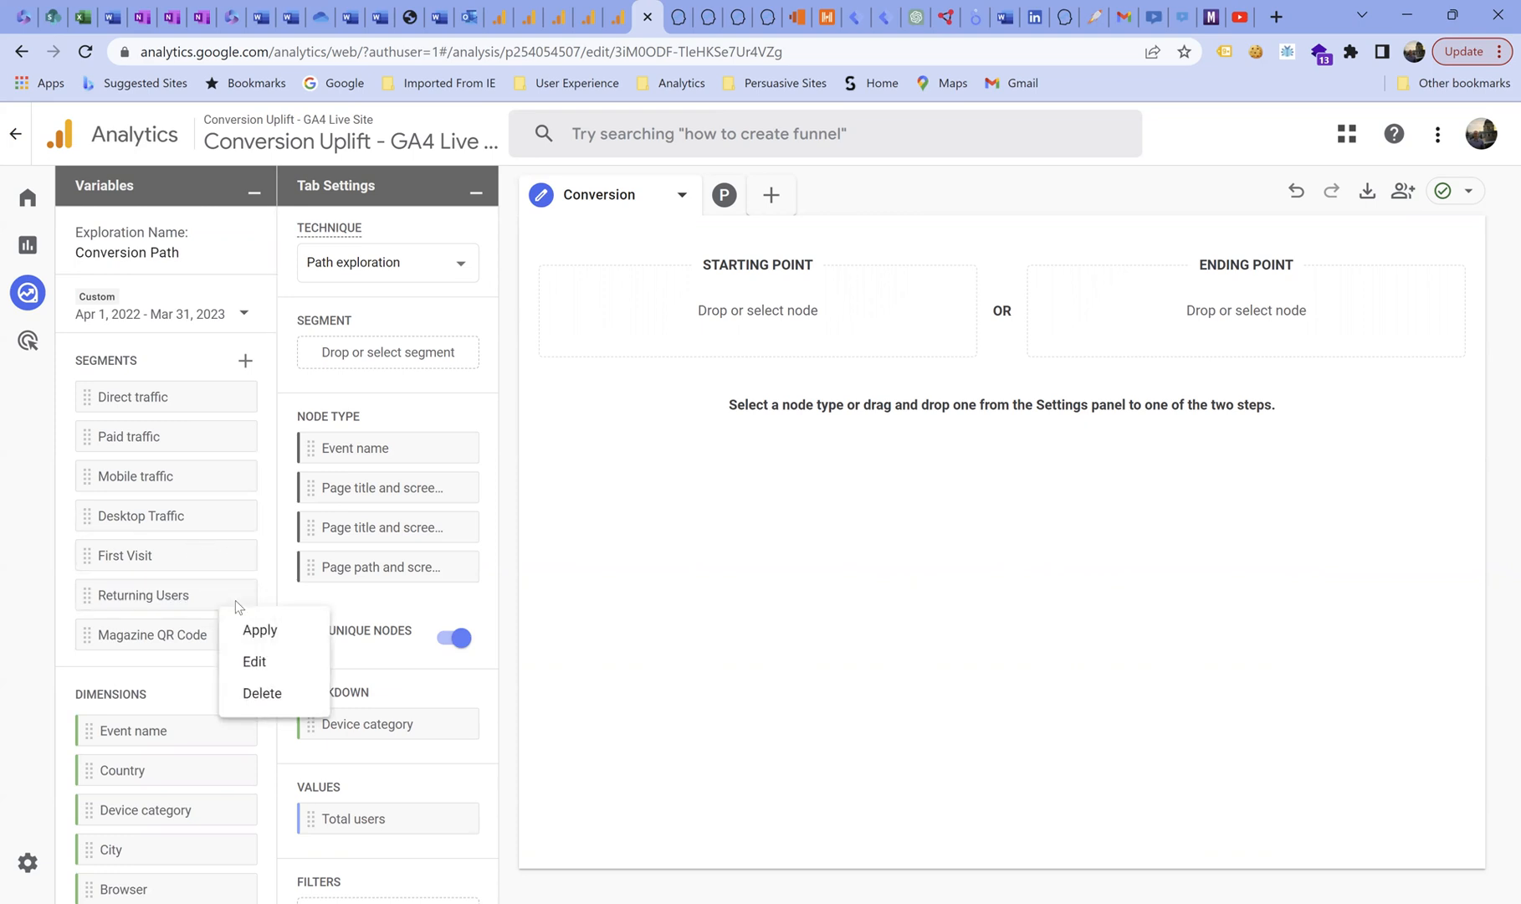
{"action": "left_click", "coordinate": [256, 662]}
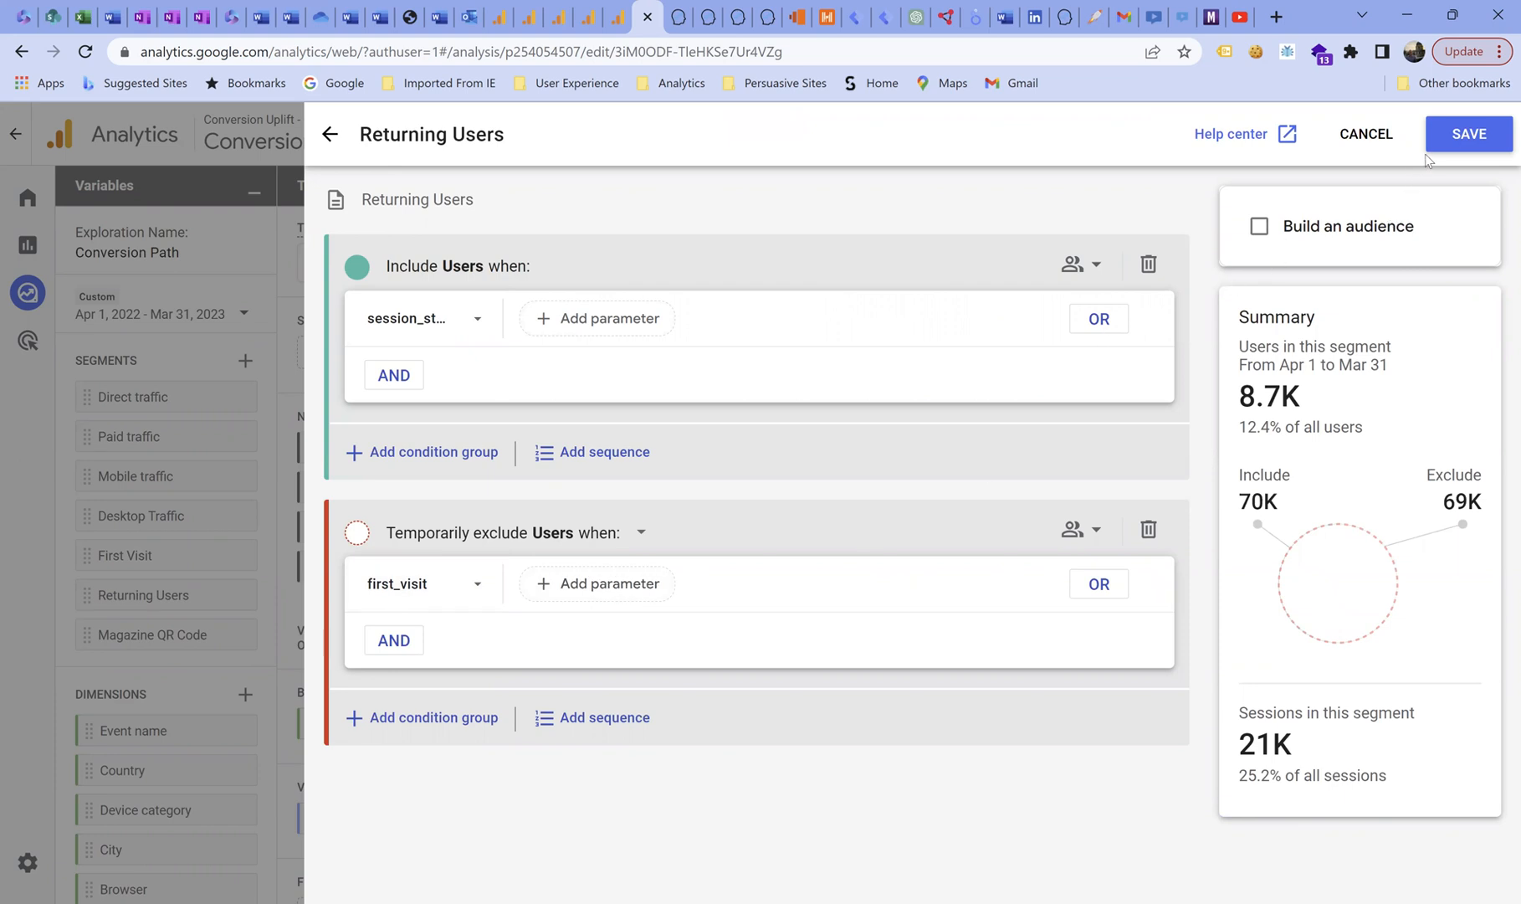
{"action": "left_click", "coordinate": [1456, 147]}
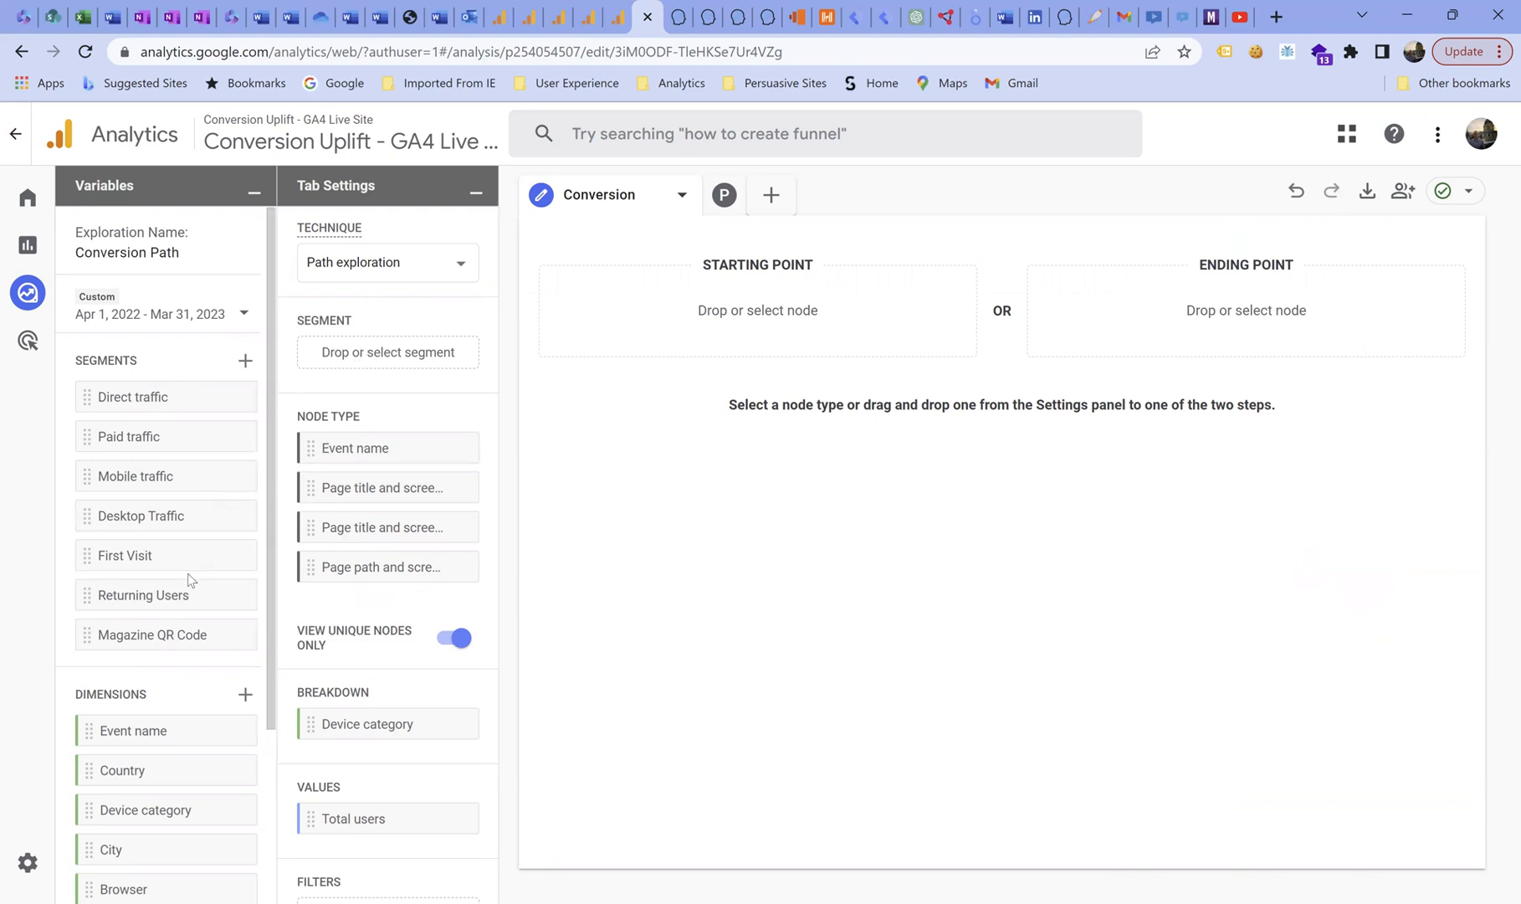
Remove the Device category dimension from the path exploration's breakdown.
{"action": "scroll", "coordinate": [184, 578], "scroll_direction": "down", "scroll_amount": 2}
{"action": "scroll", "coordinate": [182, 581], "scroll_direction": "down", "scroll_amount": 1}
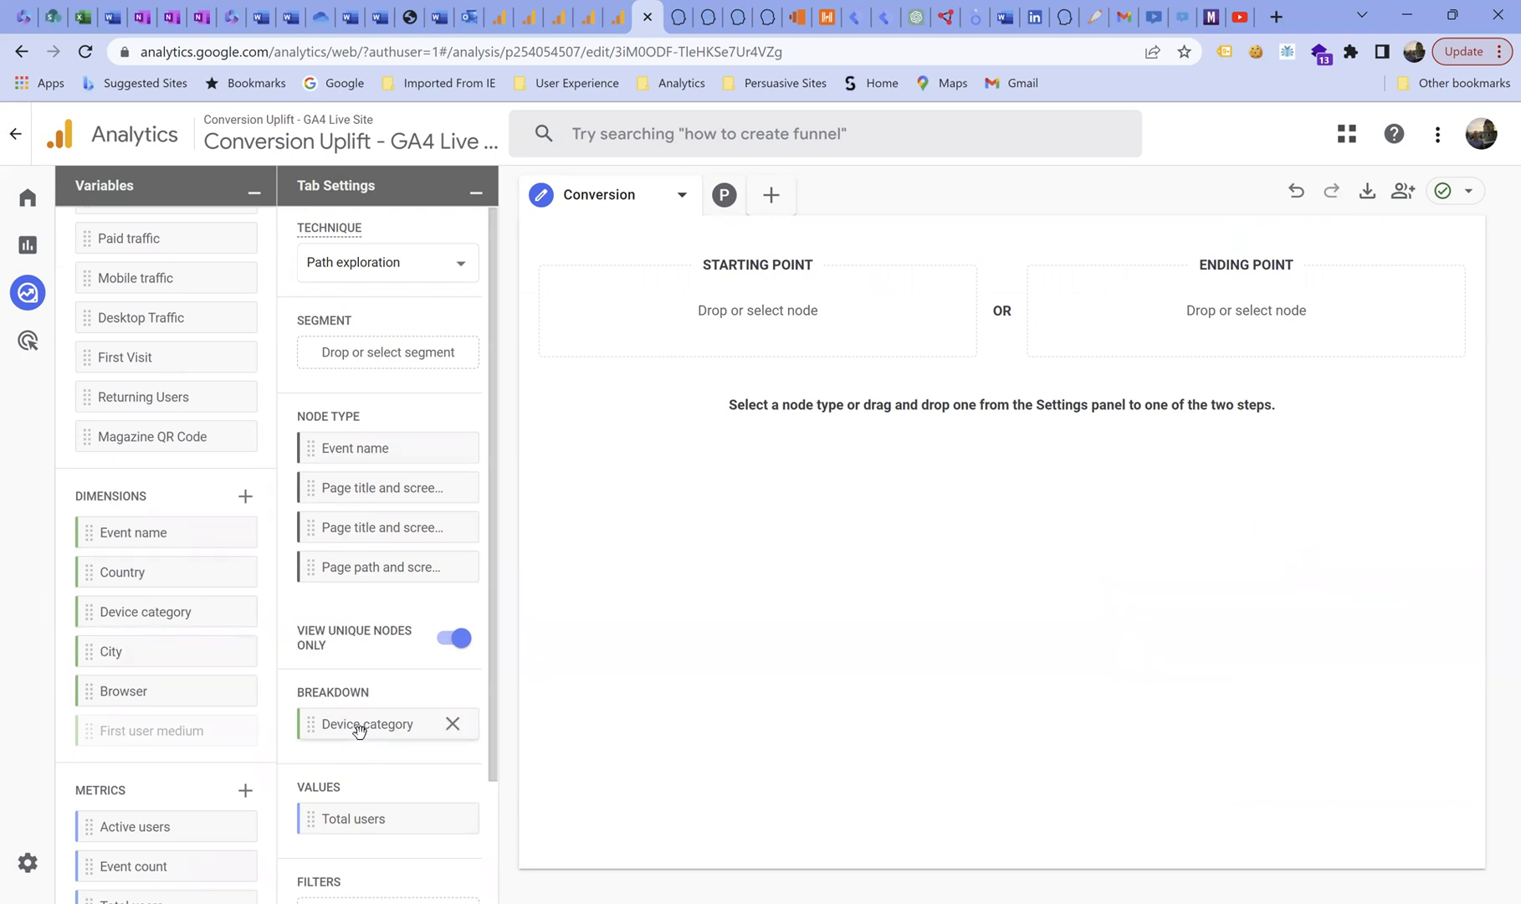
{"action": "left_click", "coordinate": [453, 725]}
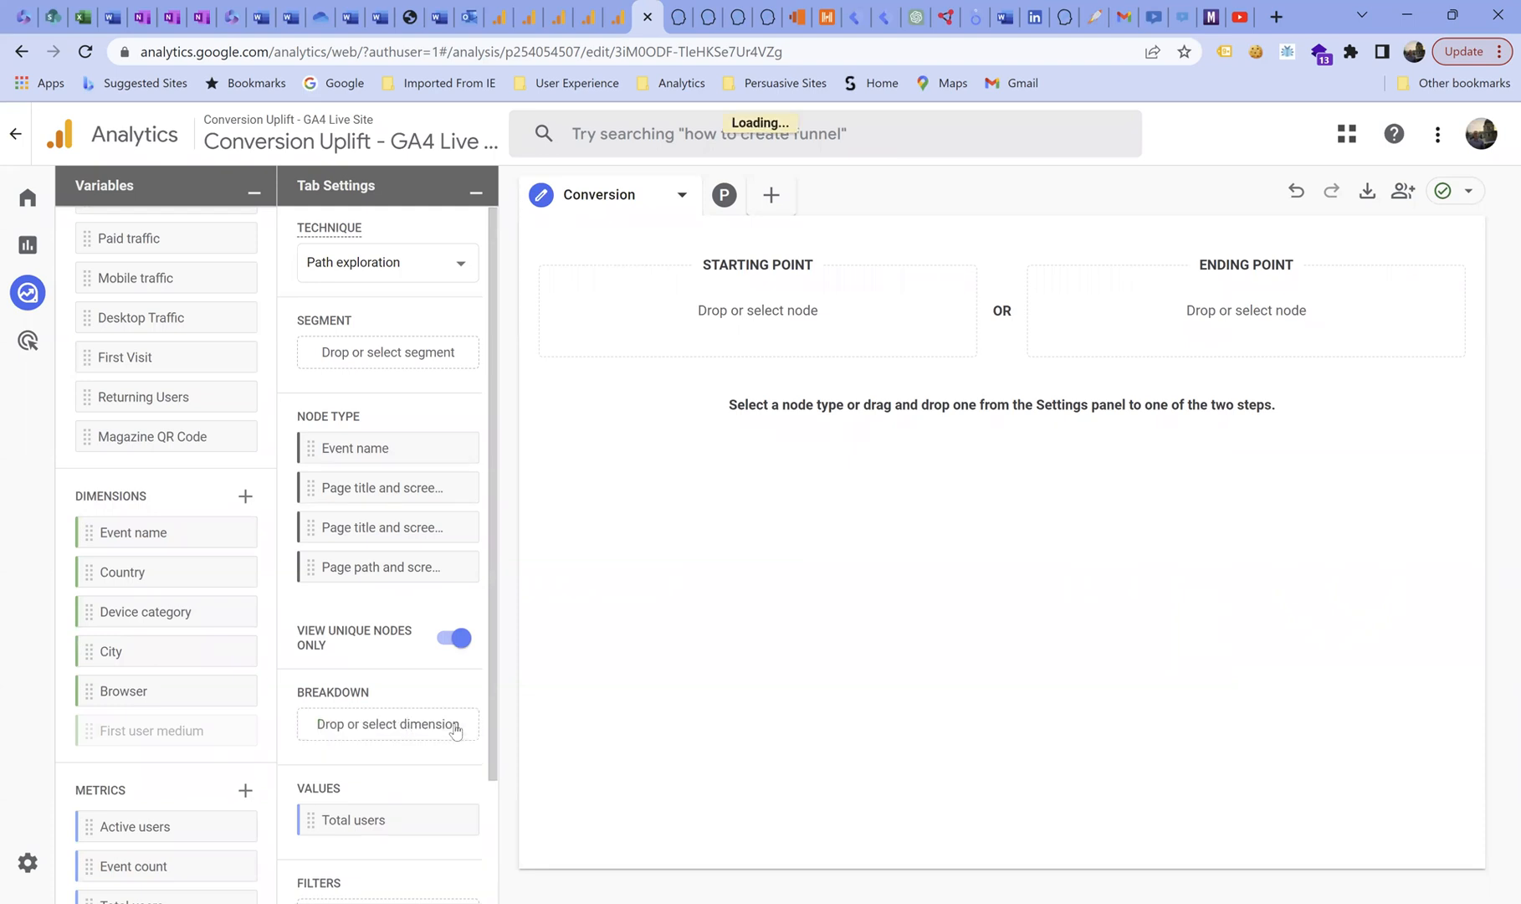
Set the path's ending point to the event name contact_us_submission_confirmation, searching the event list for "conf".
{"action": "scroll", "coordinate": [165, 676], "scroll_direction": "down", "scroll_amount": 1}
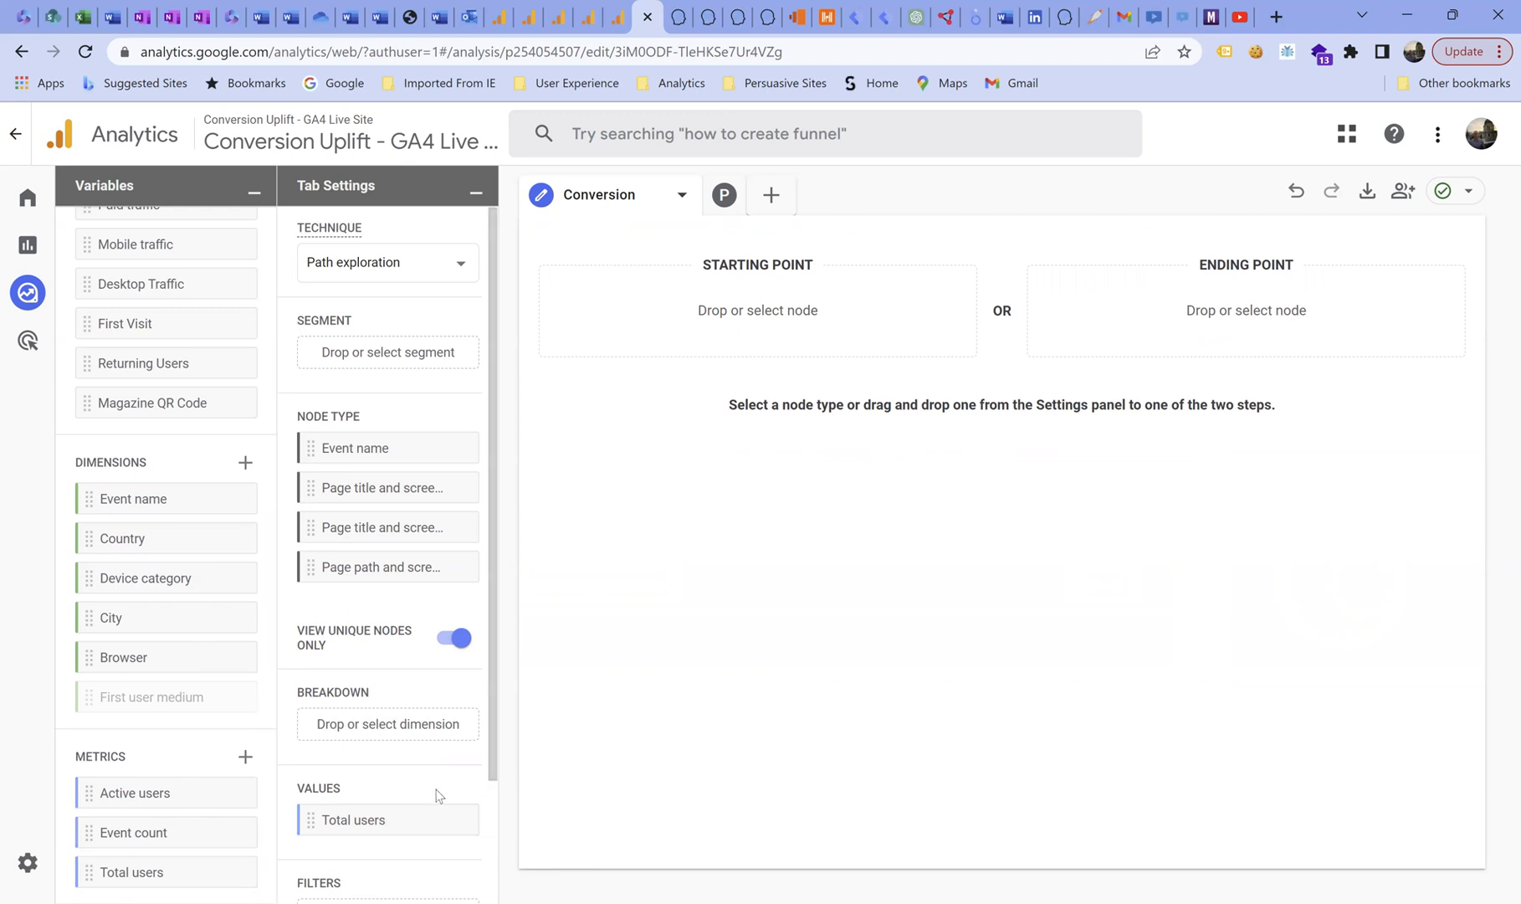
{"action": "scroll", "coordinate": [197, 601], "scroll_direction": "up", "scroll_amount": 3}
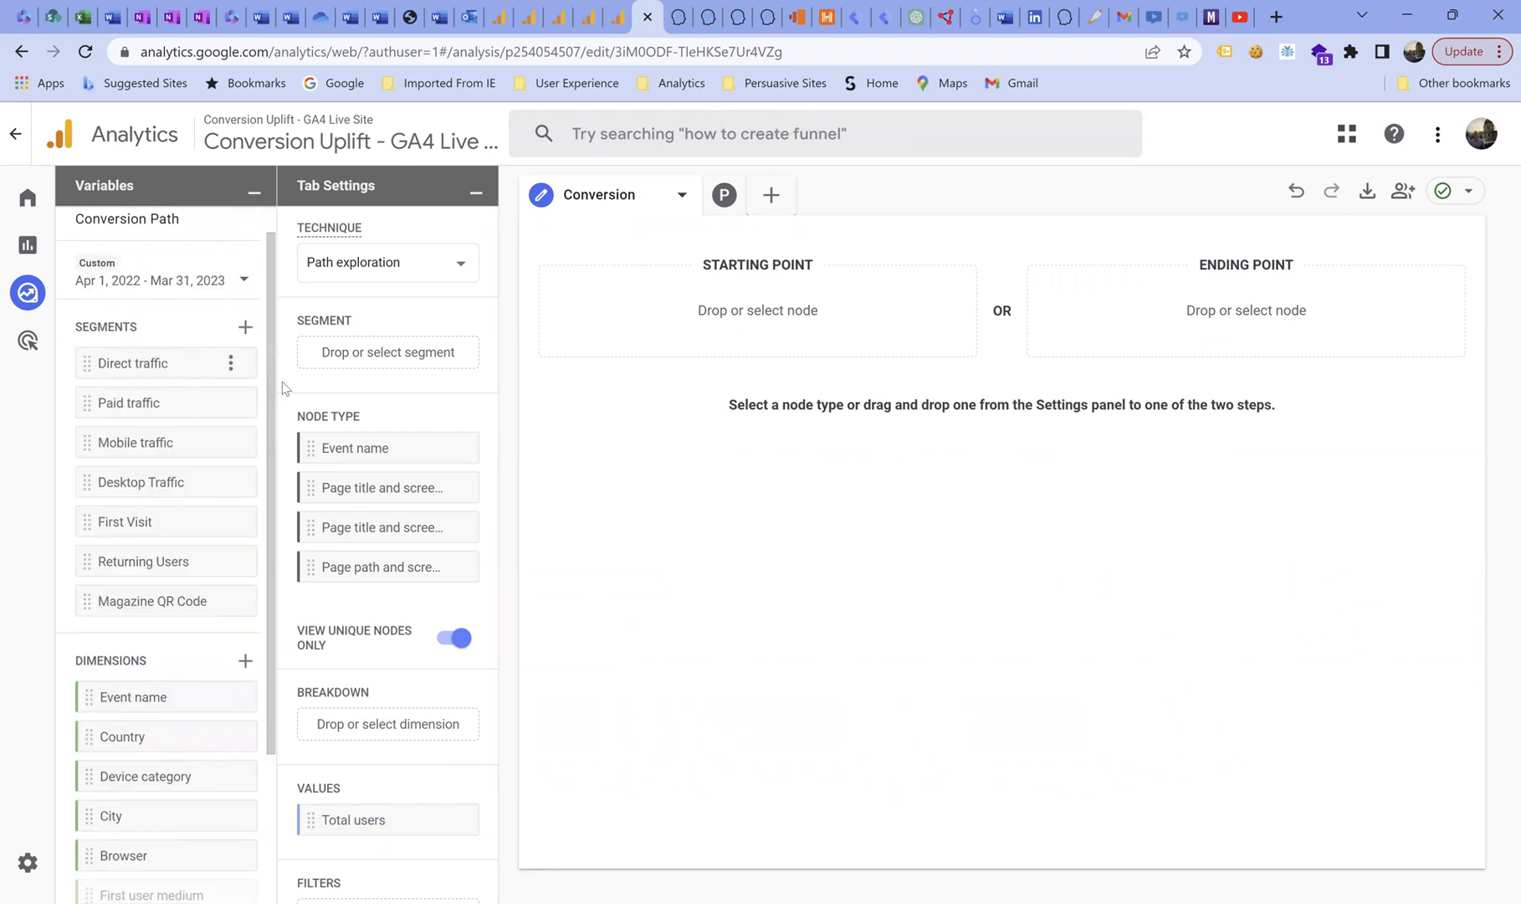
{"action": "scroll", "coordinate": [383, 351], "scroll_direction": "down", "scroll_amount": 2}
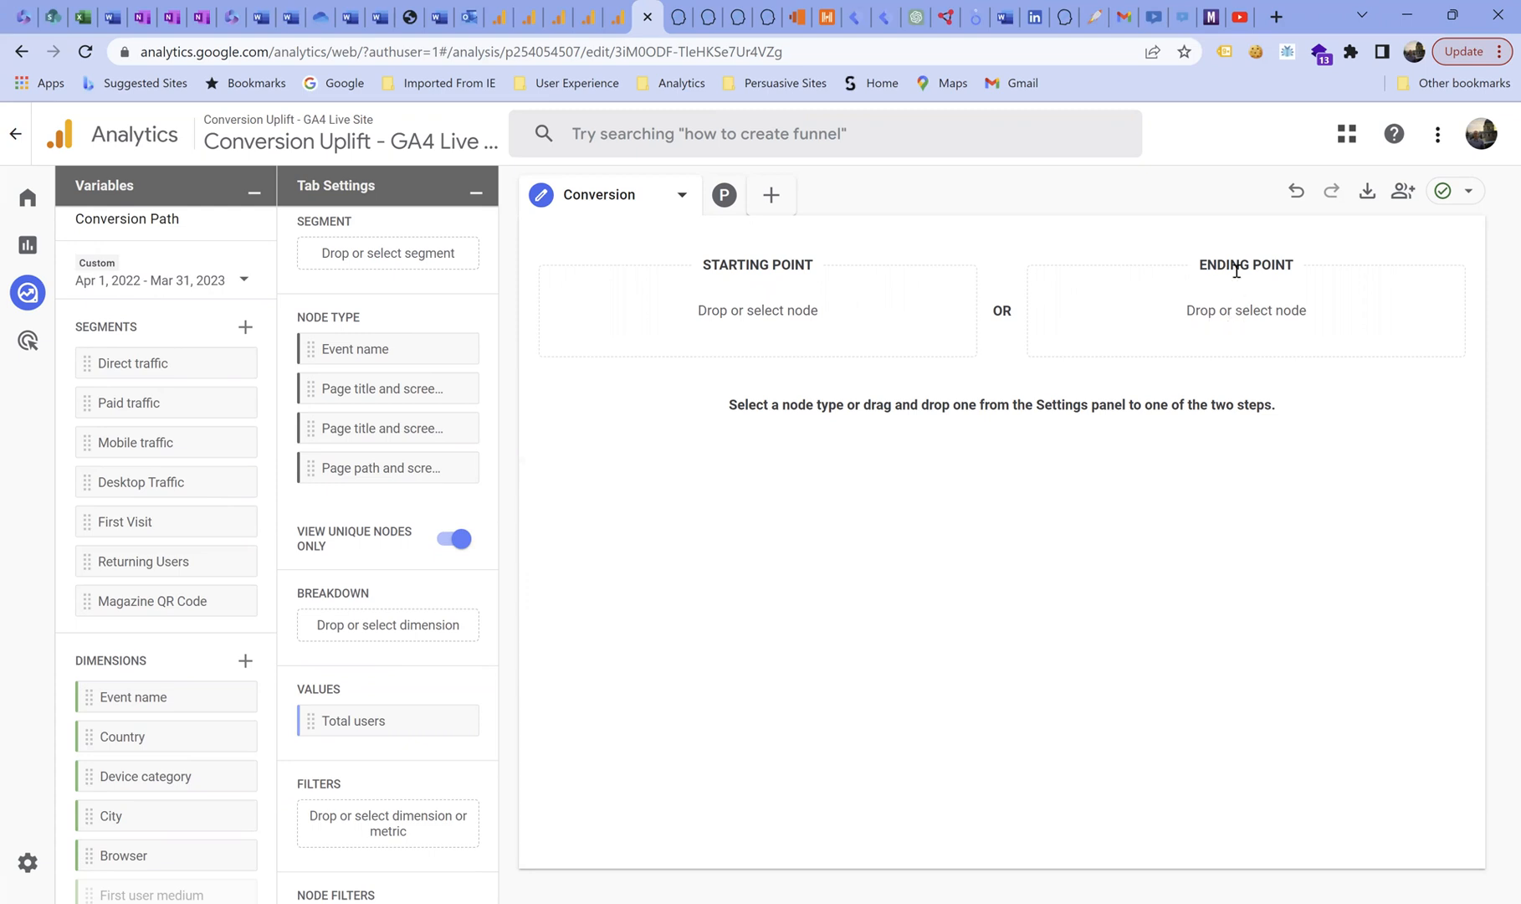
{"action": "left_click", "coordinate": [1234, 316]}
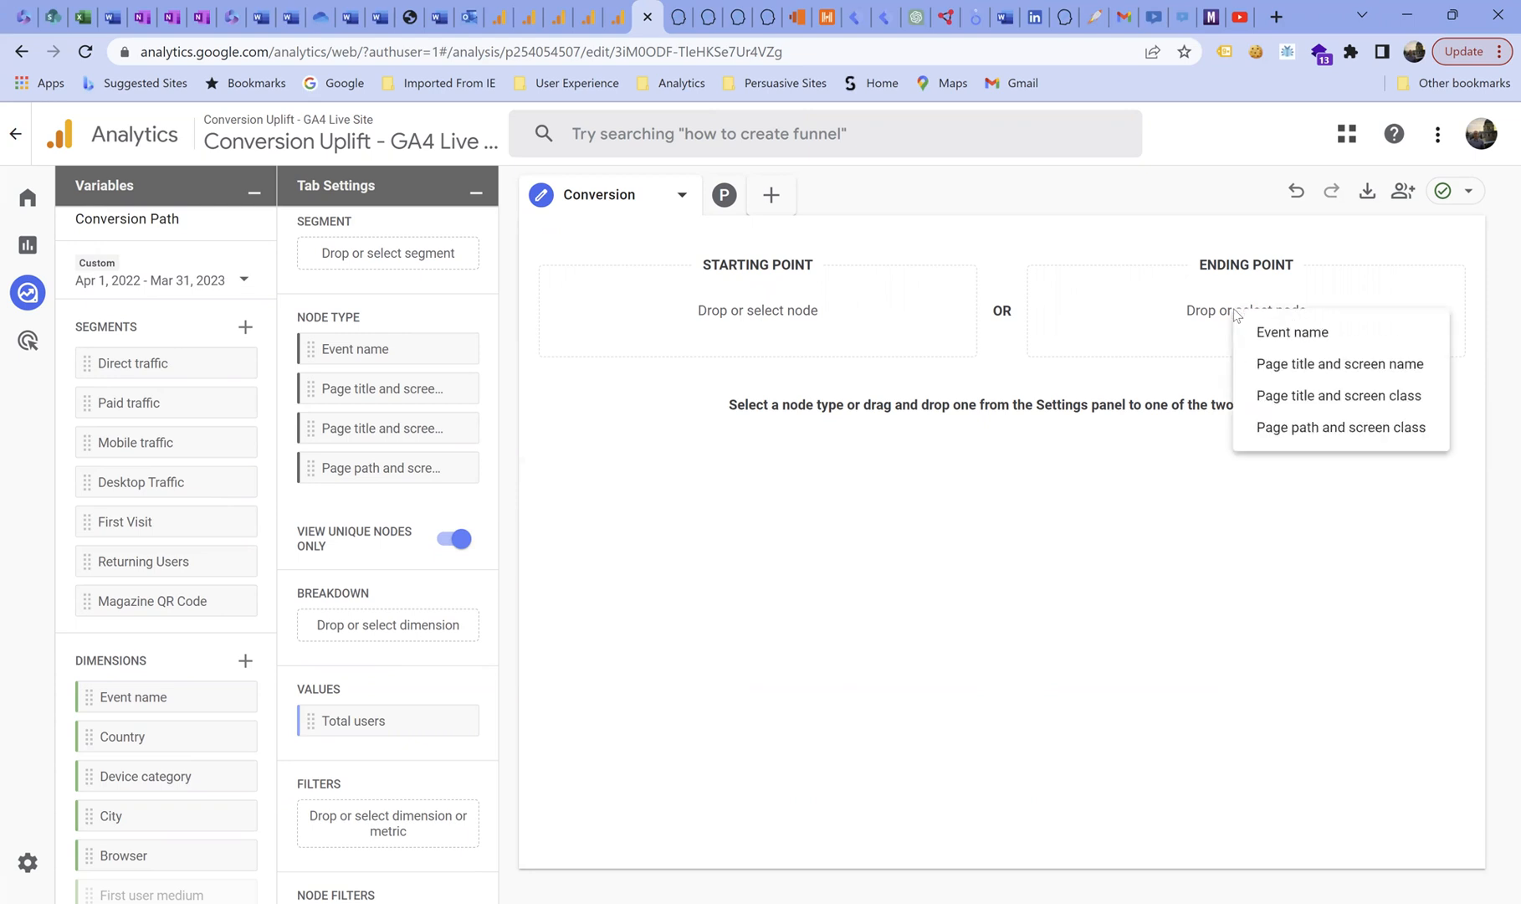
{"action": "left_click", "coordinate": [1280, 334]}
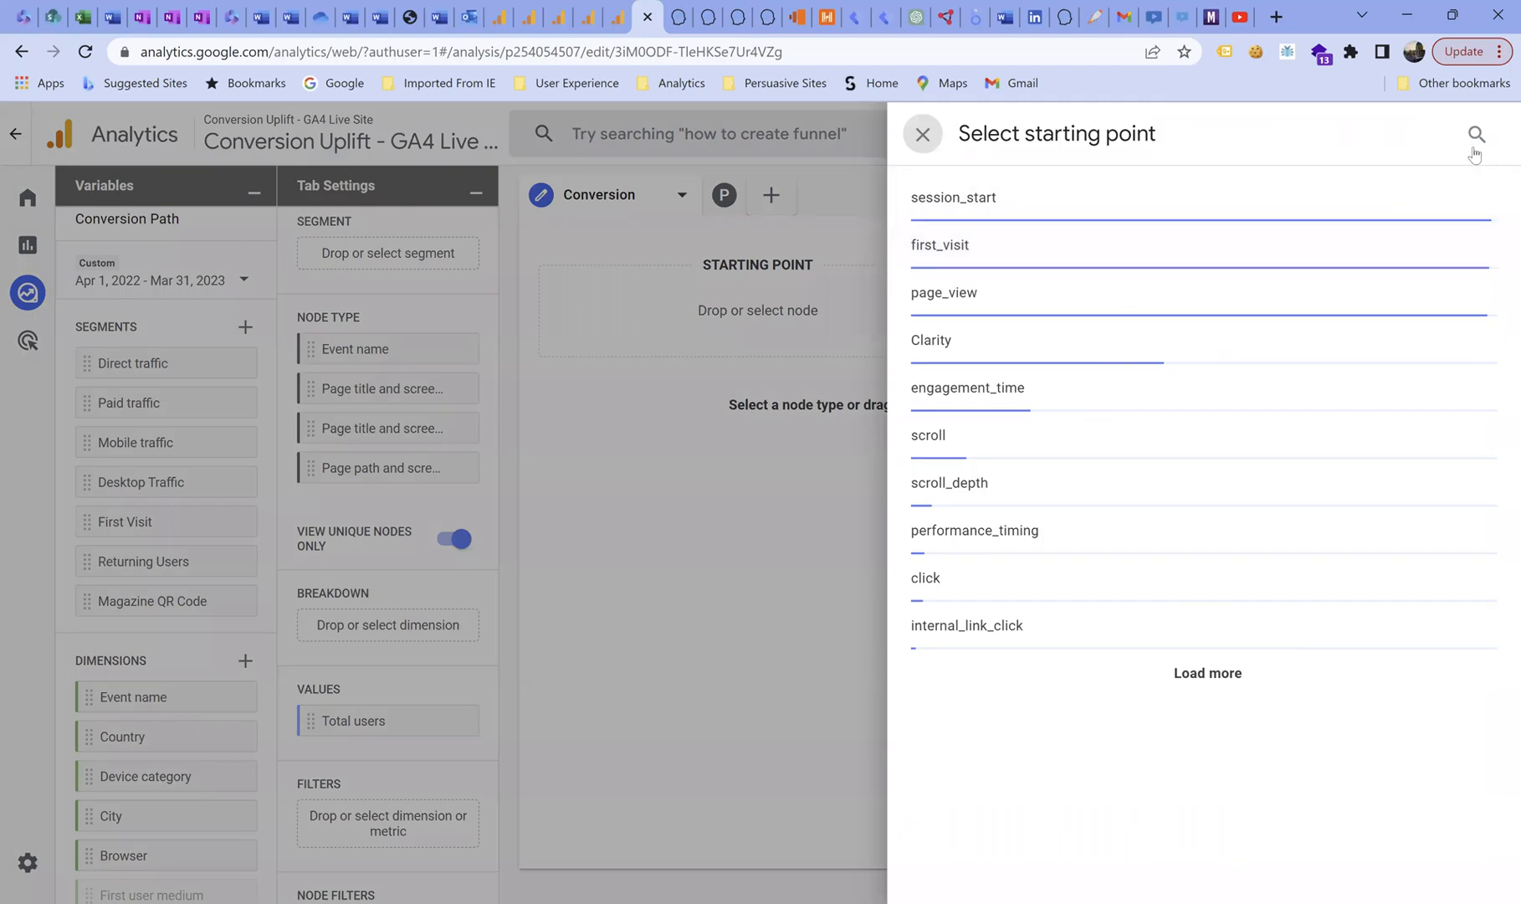
{"action": "left_click", "coordinate": [1476, 136]}
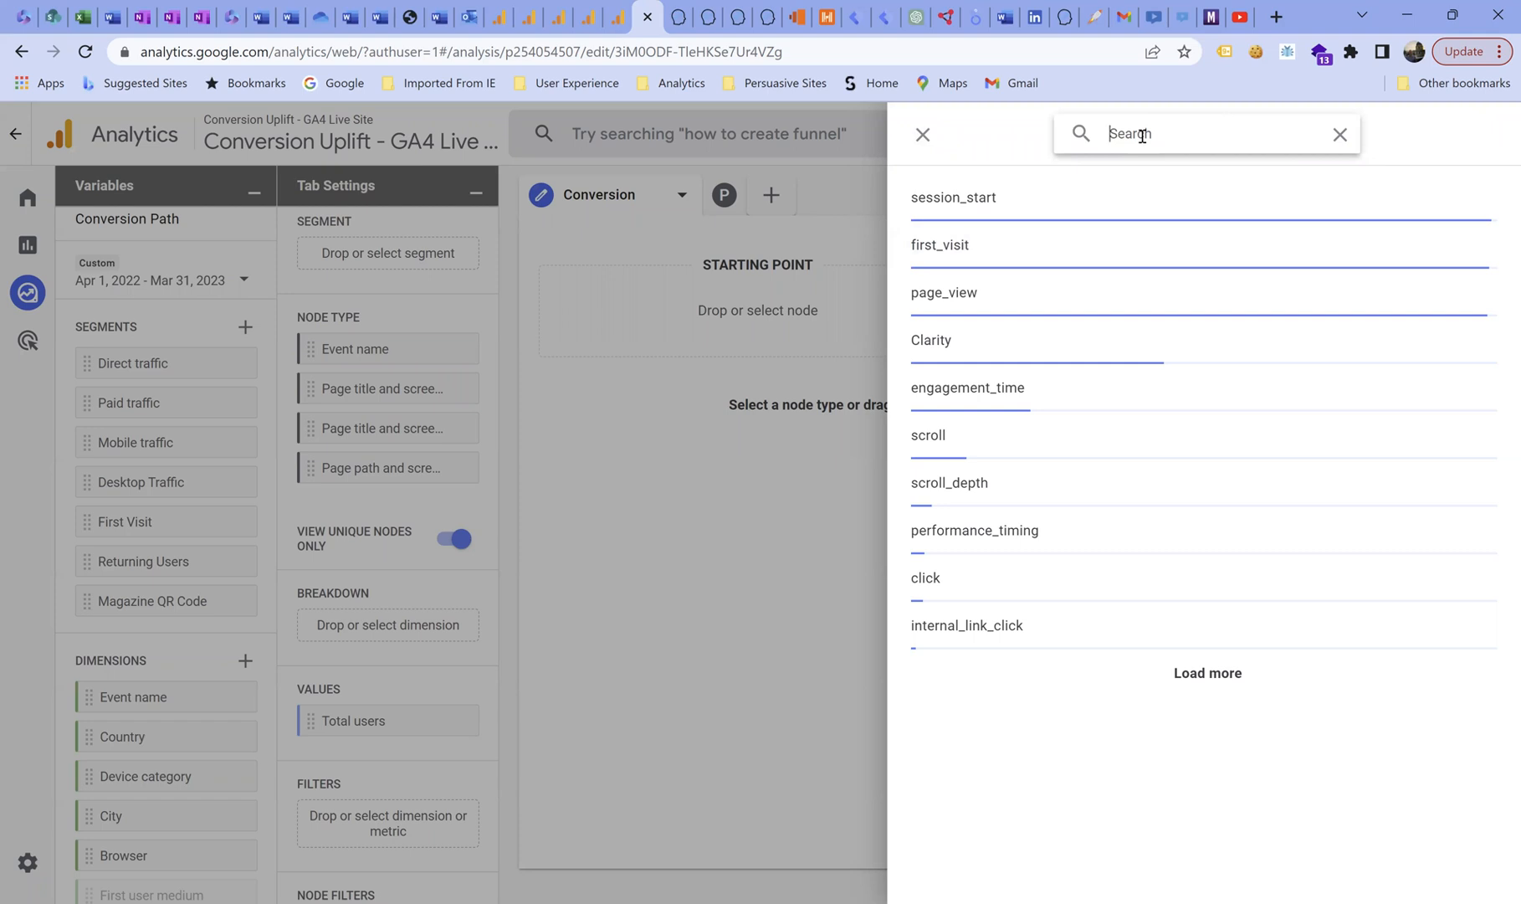
{"action": "type", "text": "cp"}
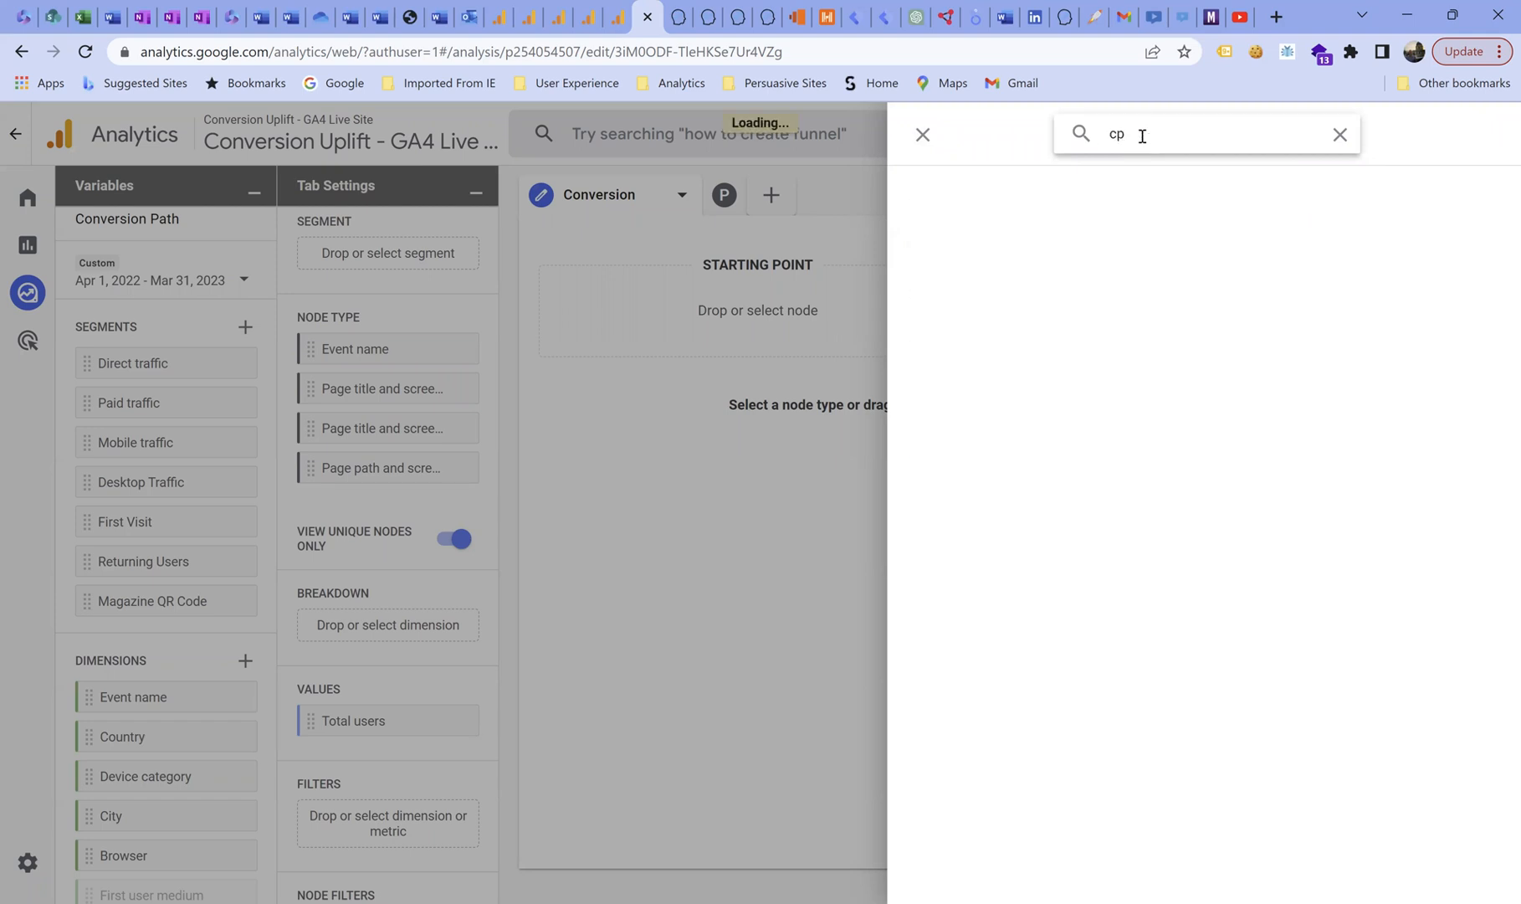
{"action": "type", "text": "onf"}
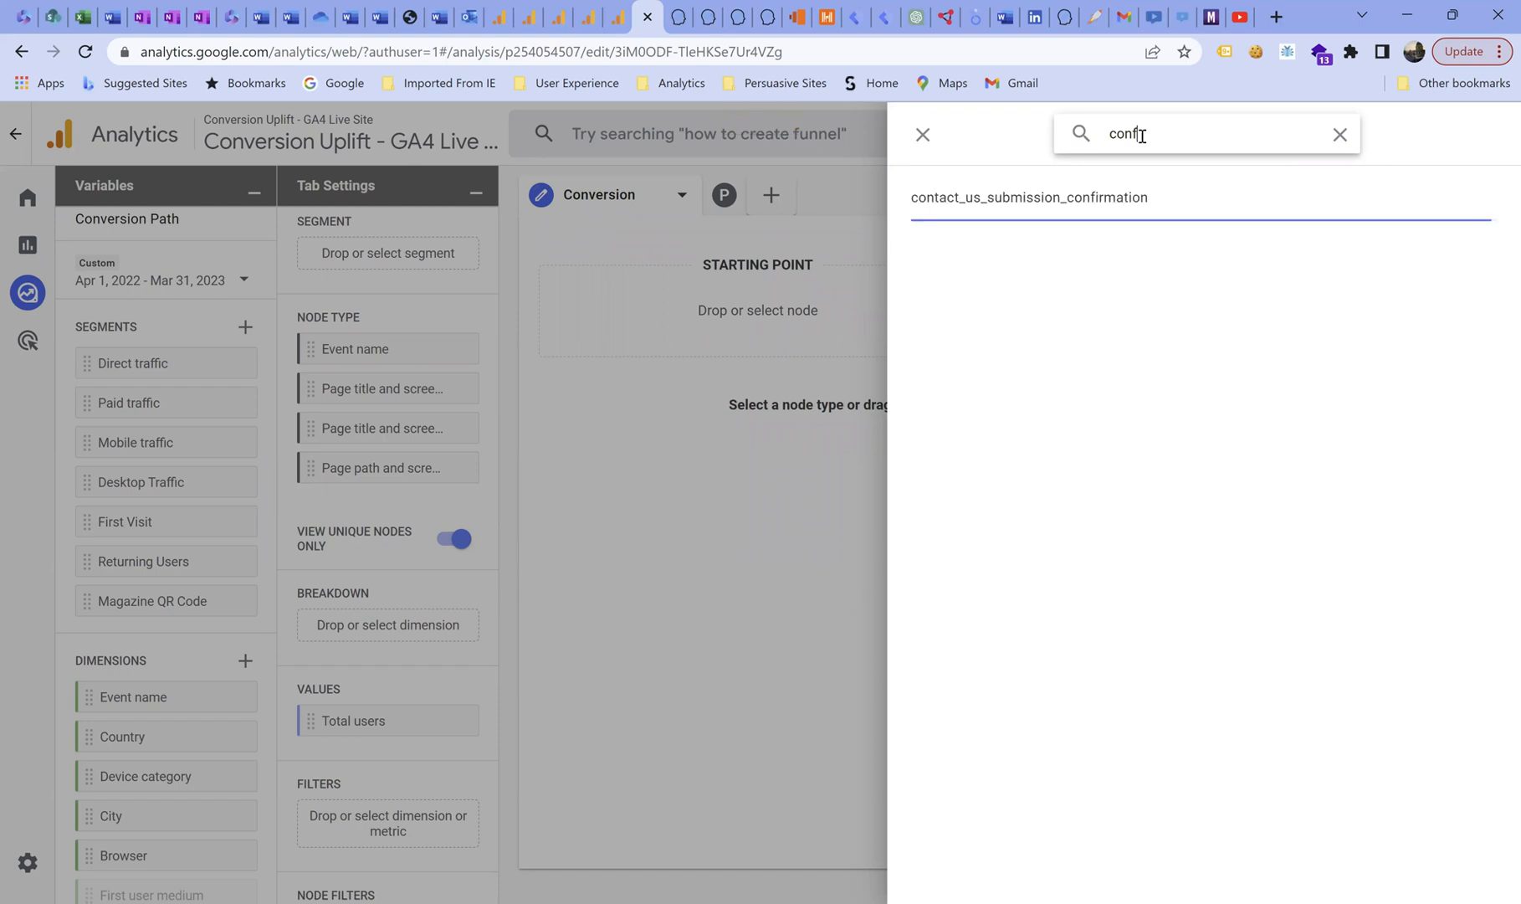
{"action": "left_click", "coordinate": [1015, 201]}
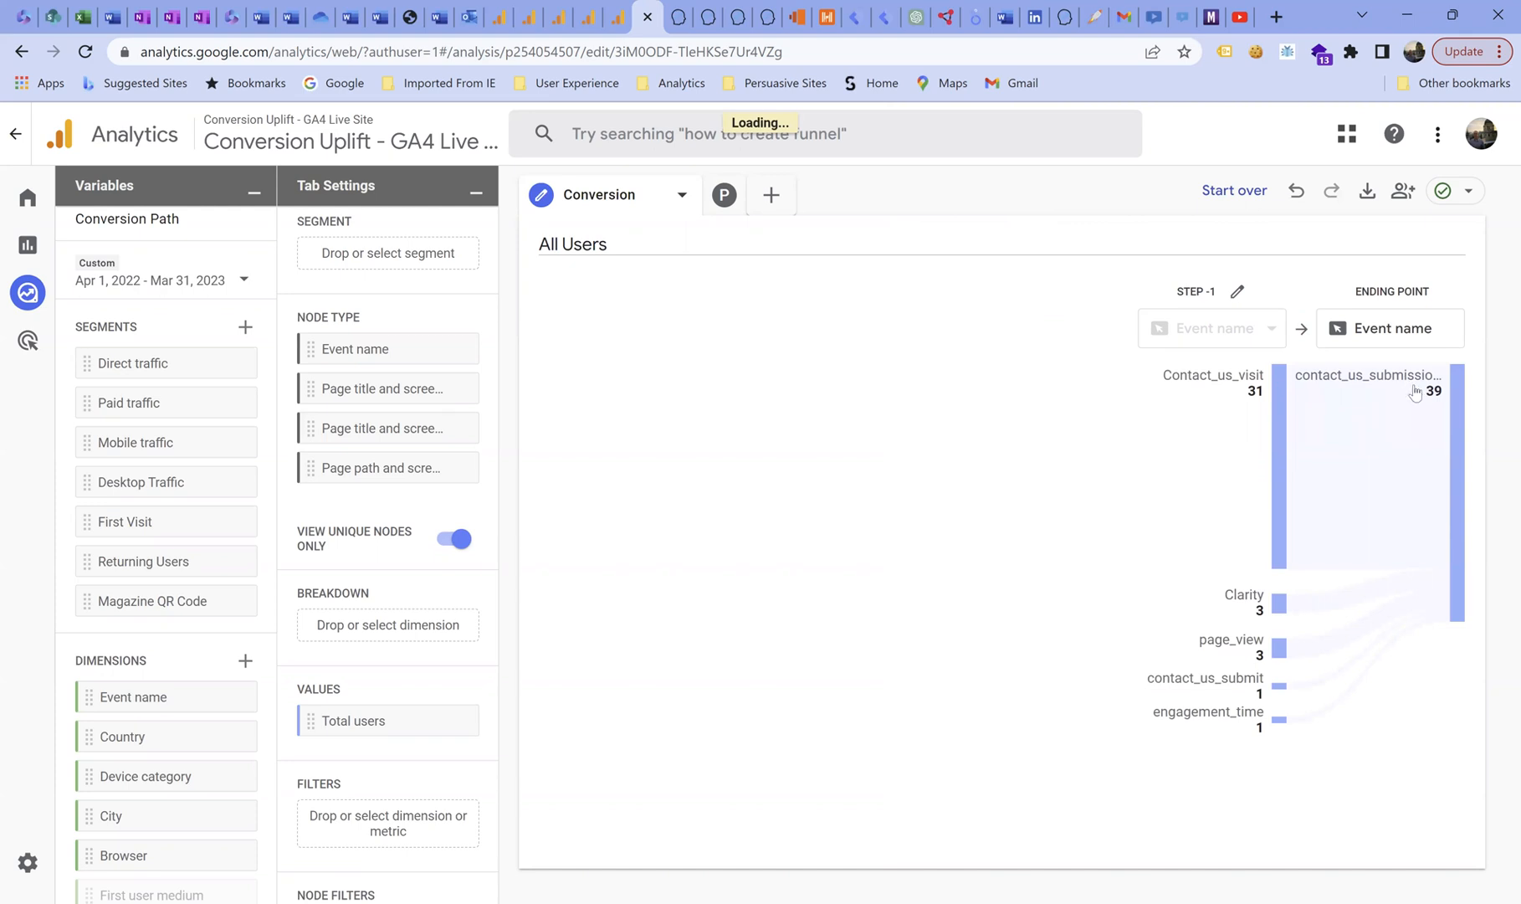
Change the node type of step -1 to Page path and screen class.
{"action": "mouse_move", "coordinate": [1414, 392]}
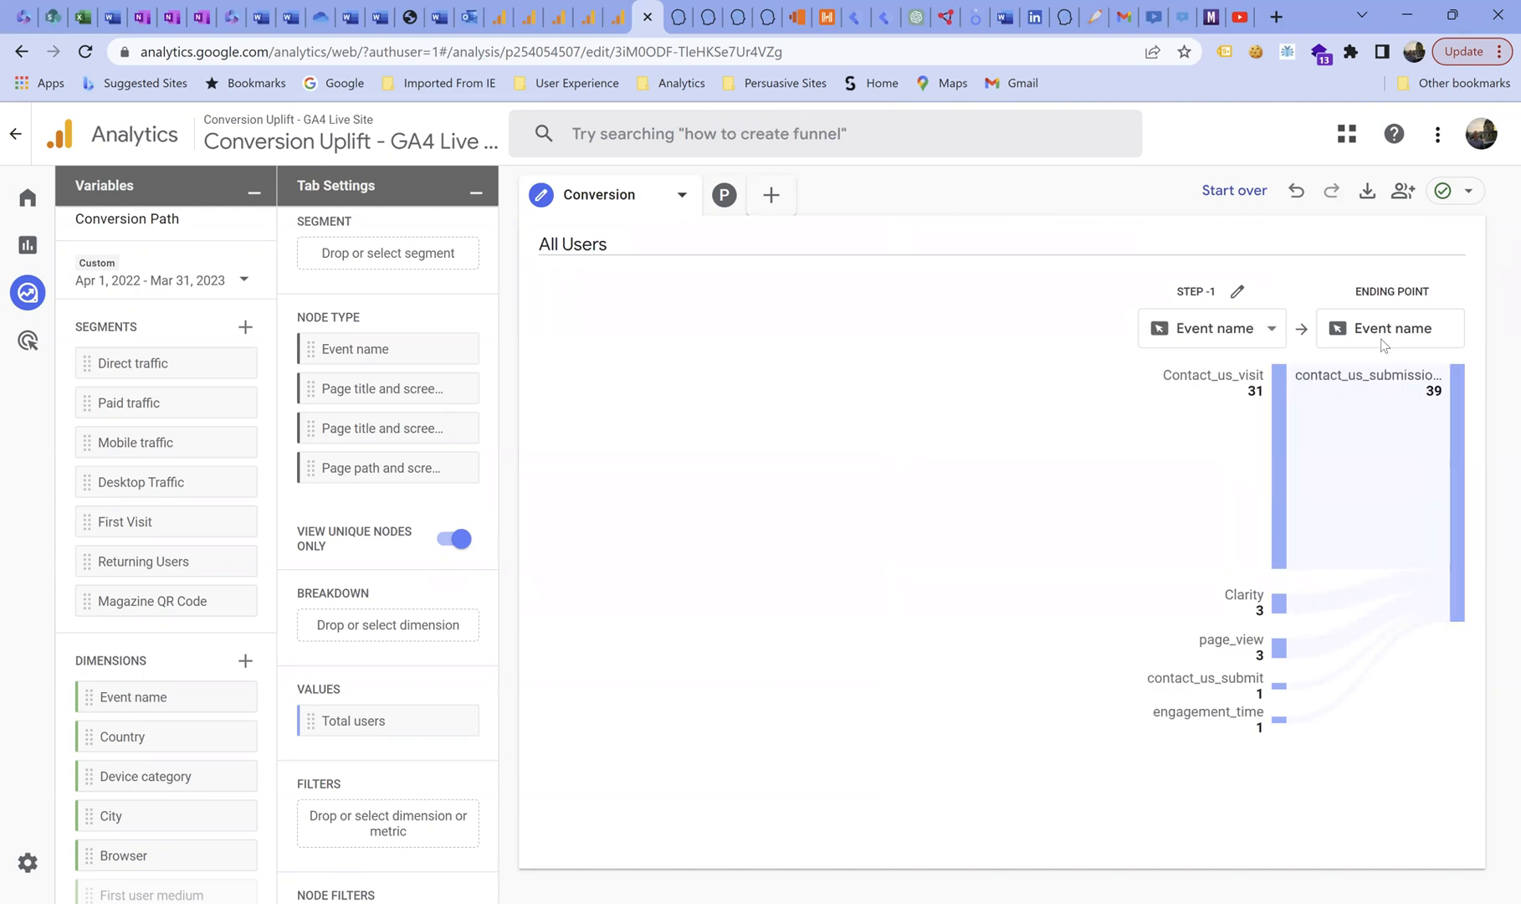
{"action": "mouse_move", "coordinate": [1369, 381]}
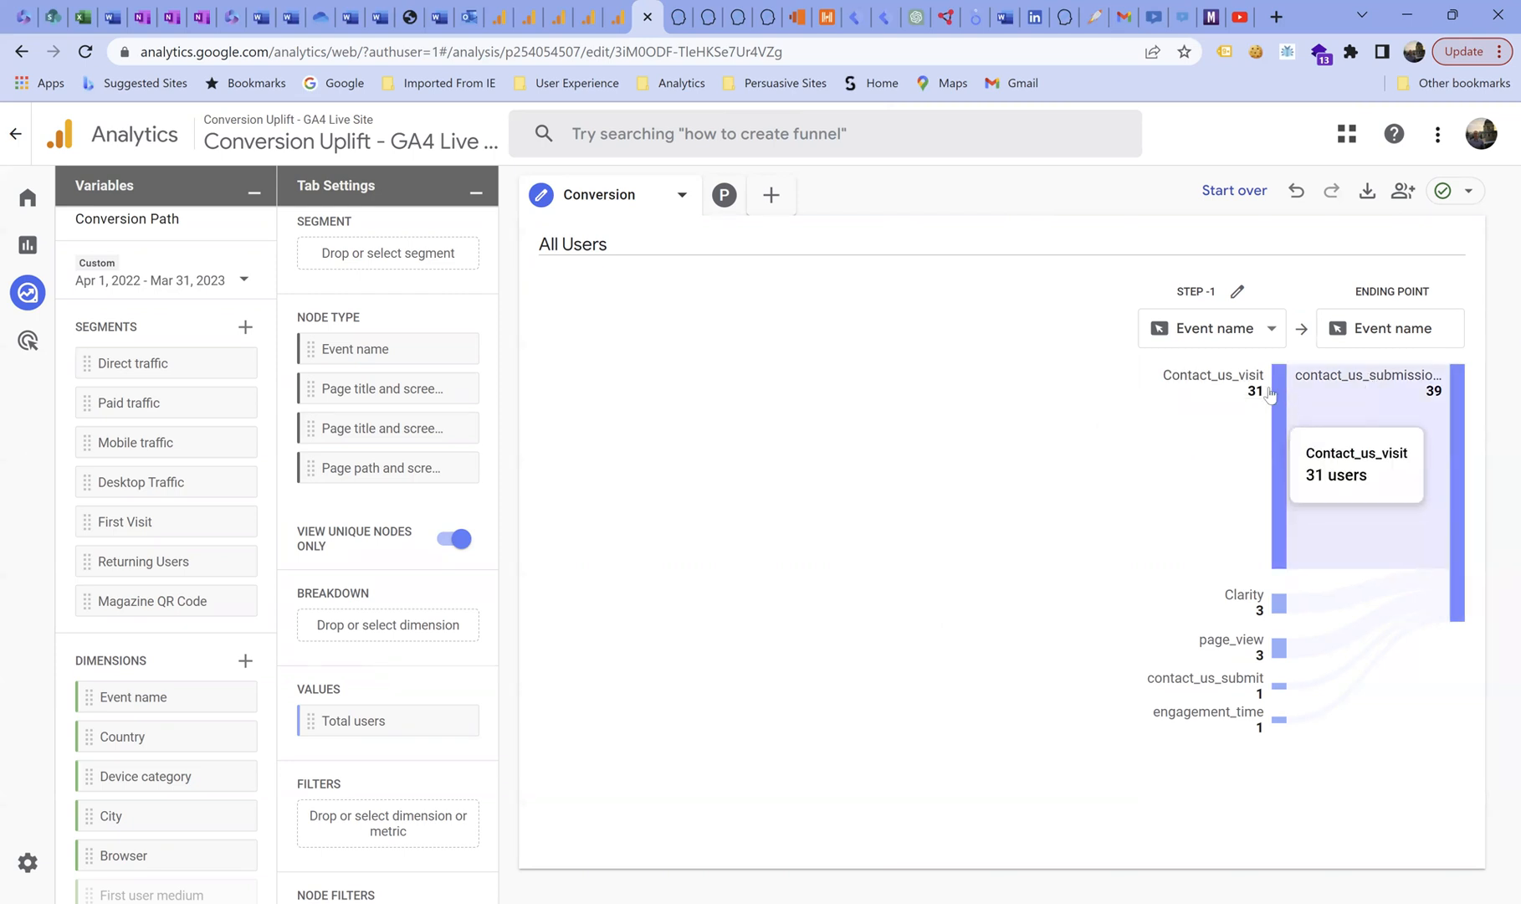
{"action": "left_click", "coordinate": [1197, 339]}
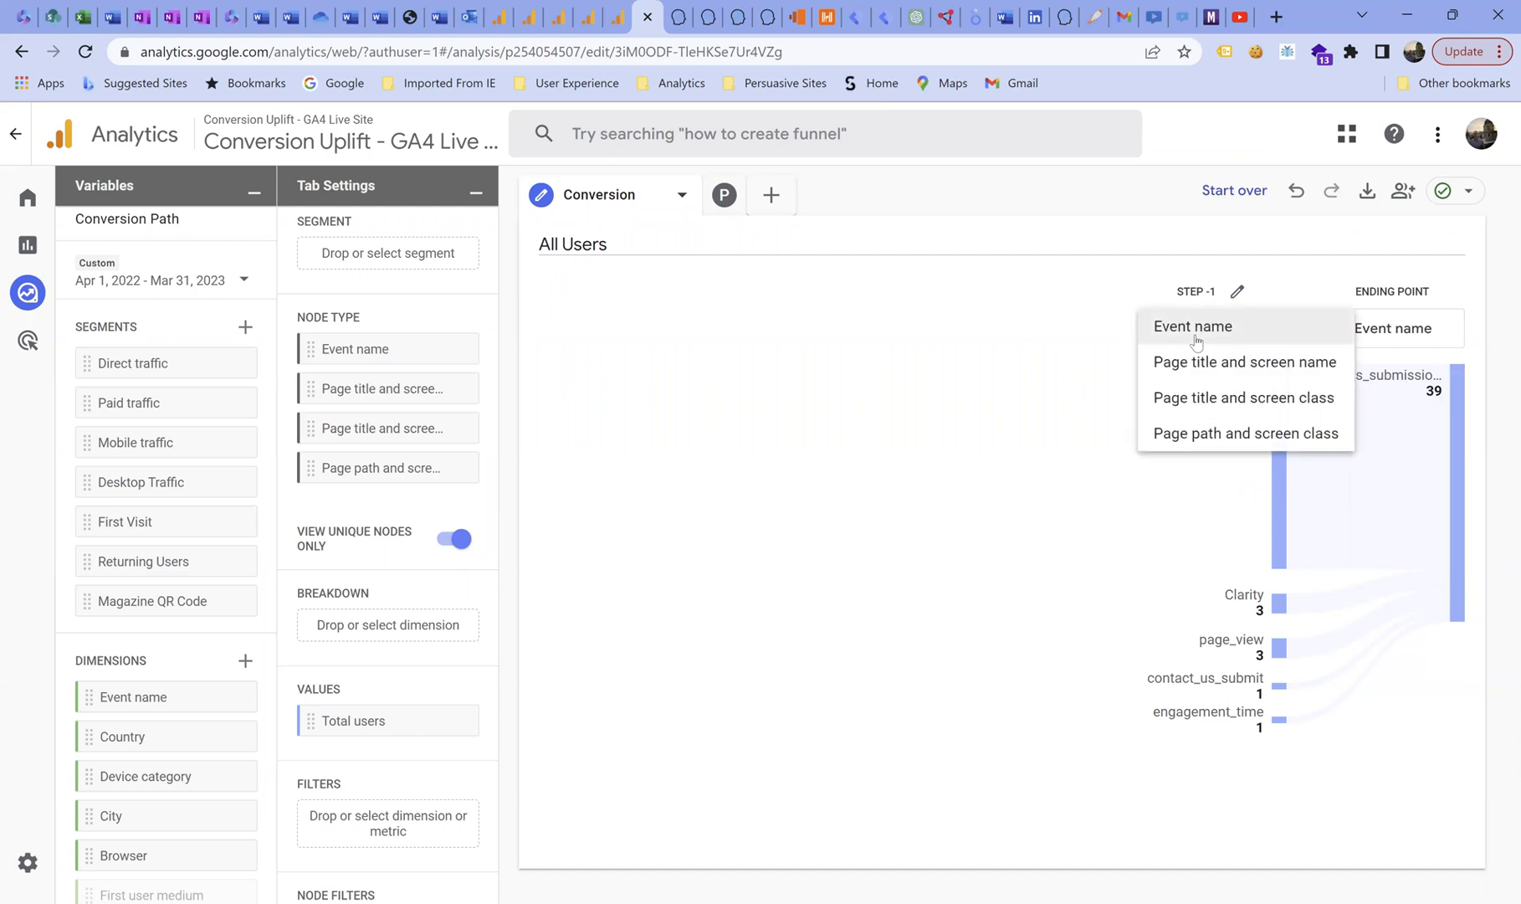
{"action": "left_click", "coordinate": [1211, 436]}
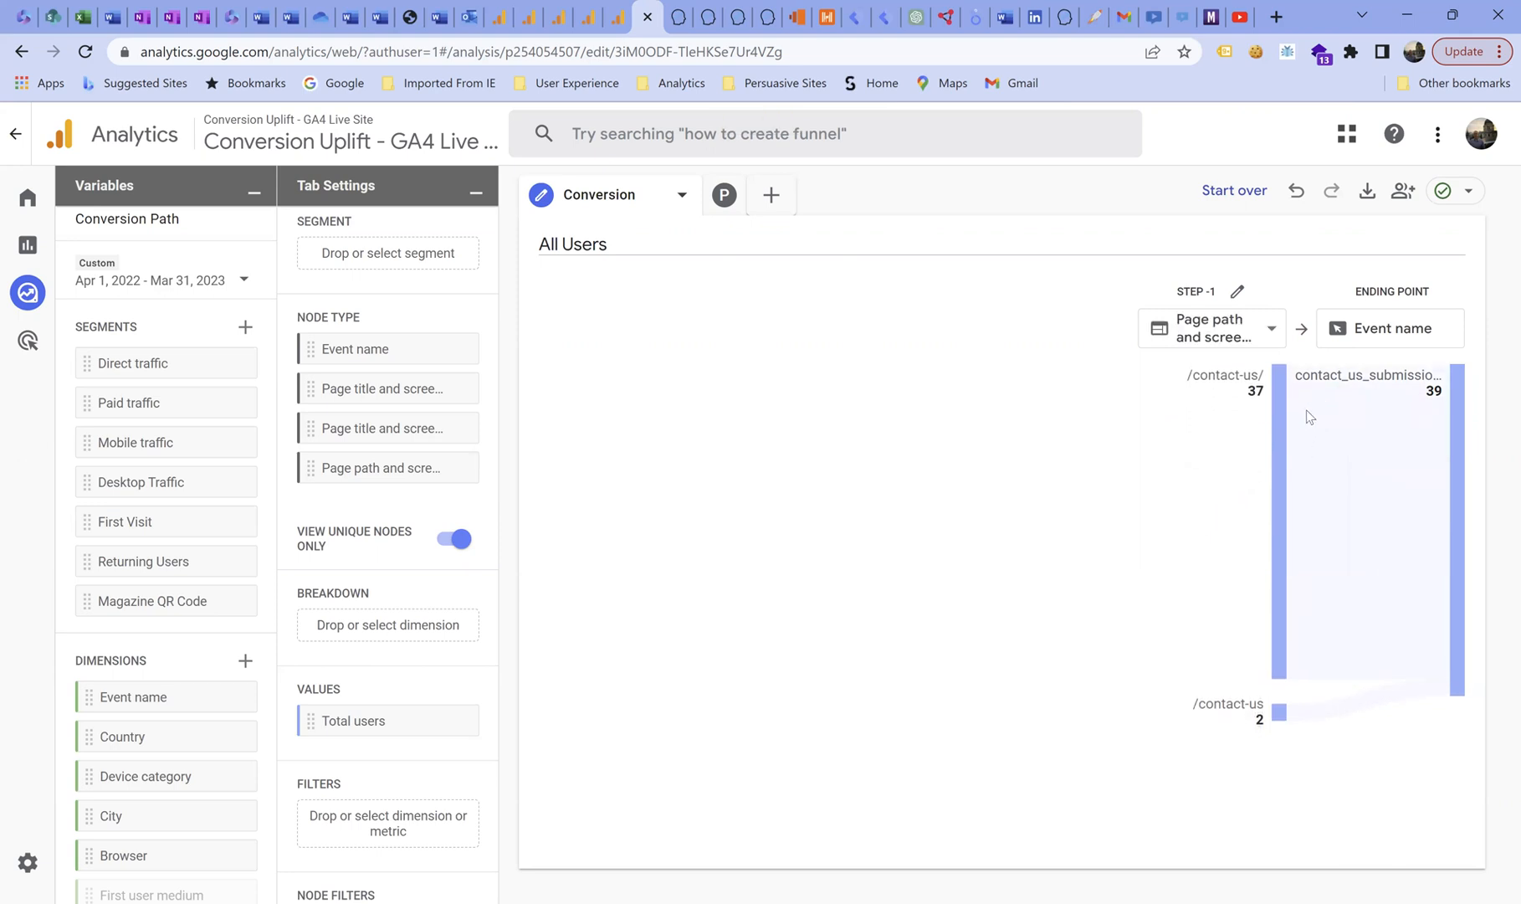
Expand the path backwards from /contact-us/ with all step -2 pages shown, continuing through the home page "/" node.
{"action": "left_click", "coordinate": [1223, 380]}
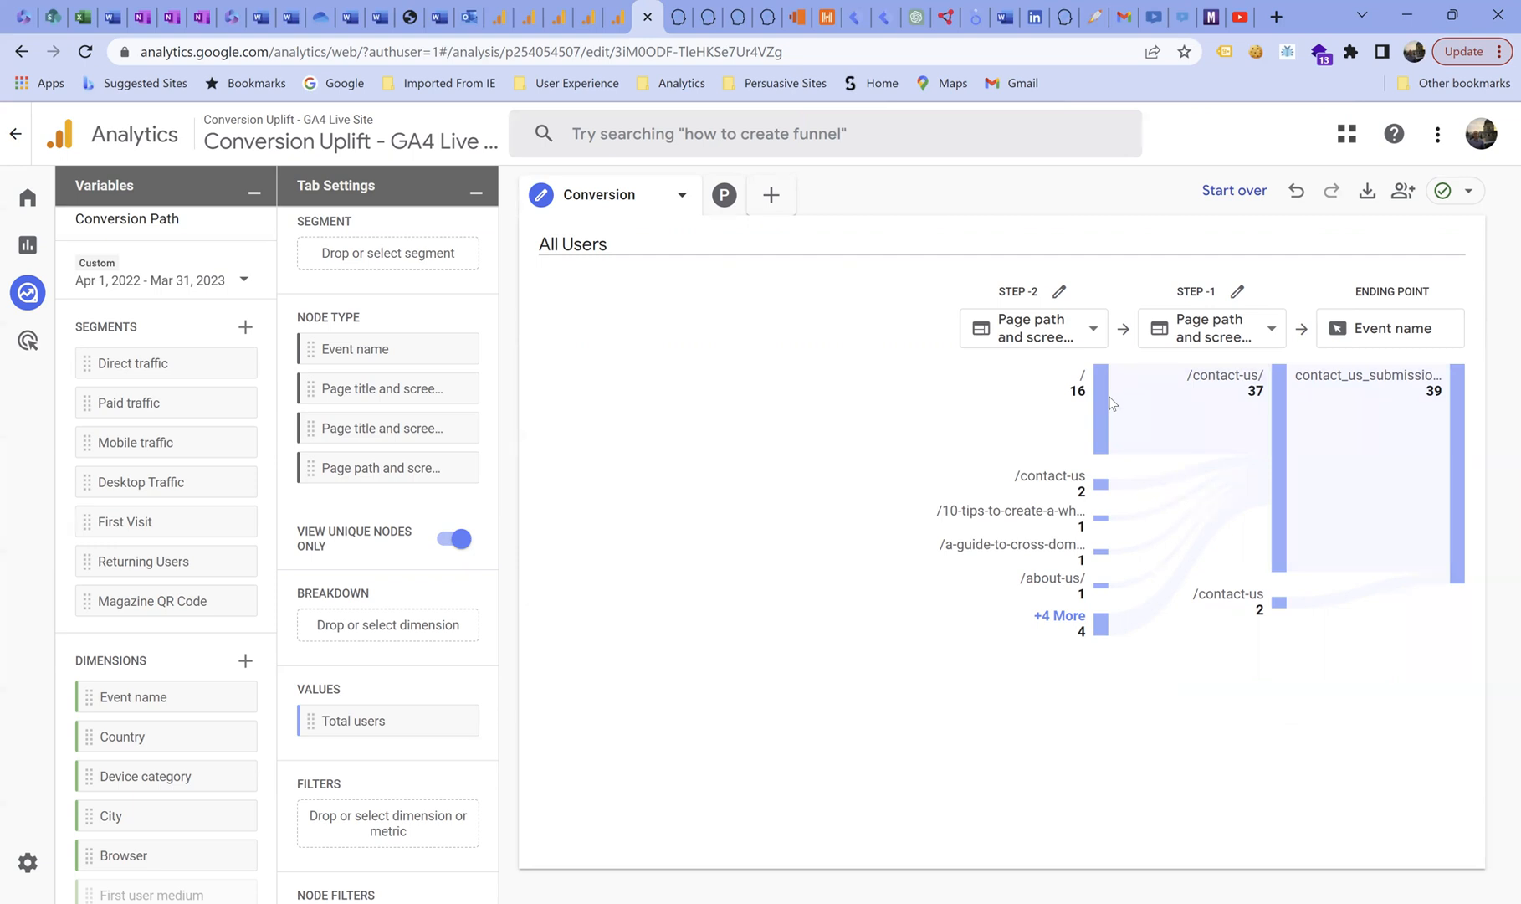
{"action": "mouse_move", "coordinate": [1094, 385]}
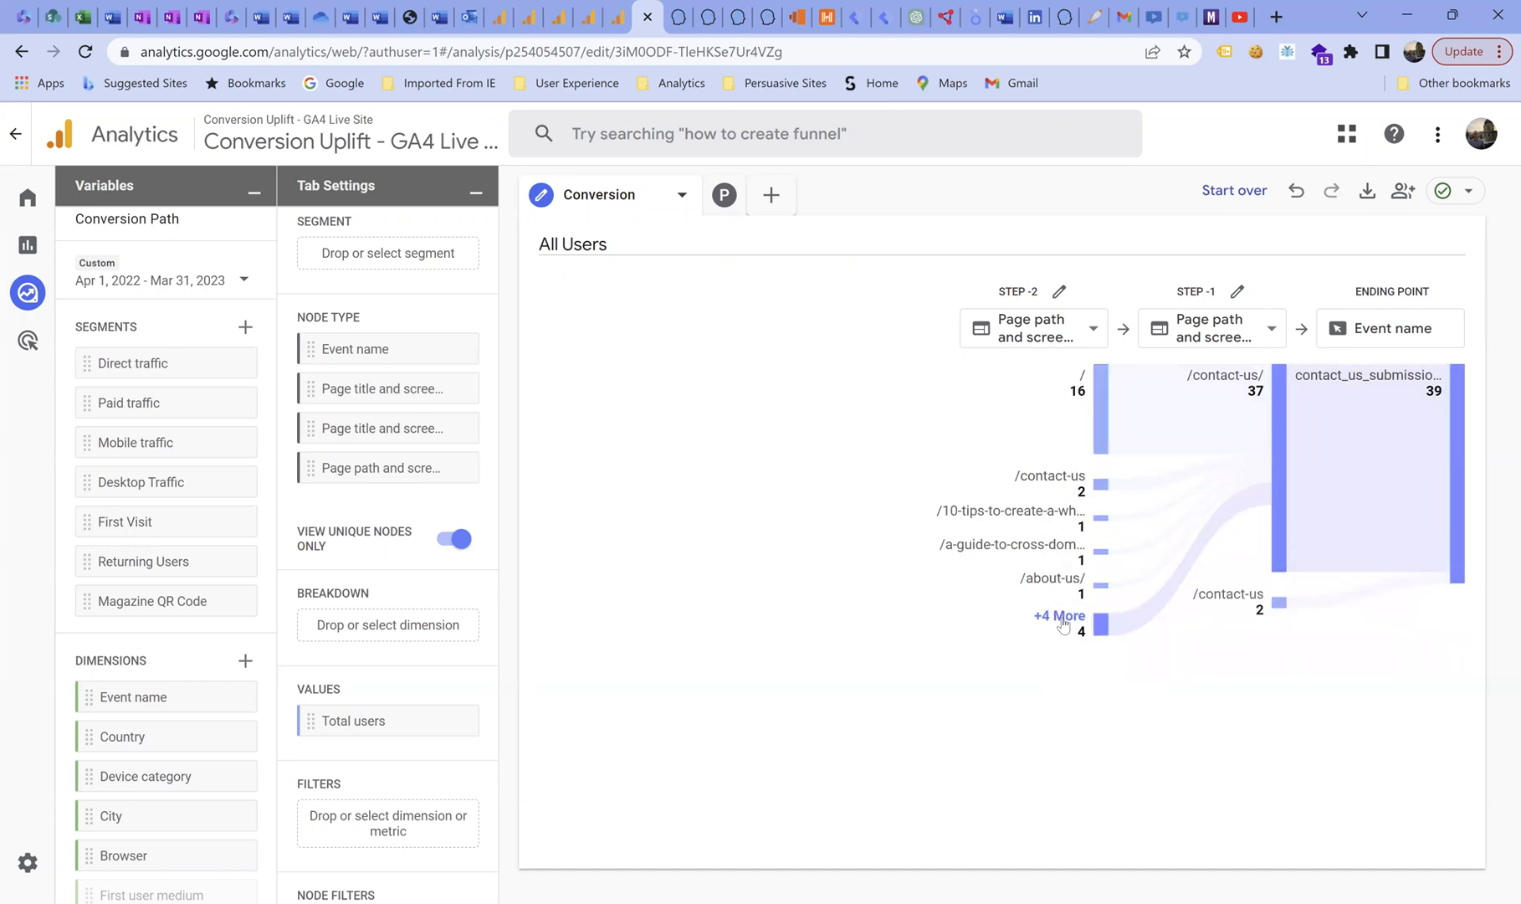
{"action": "left_click", "coordinate": [1061, 617]}
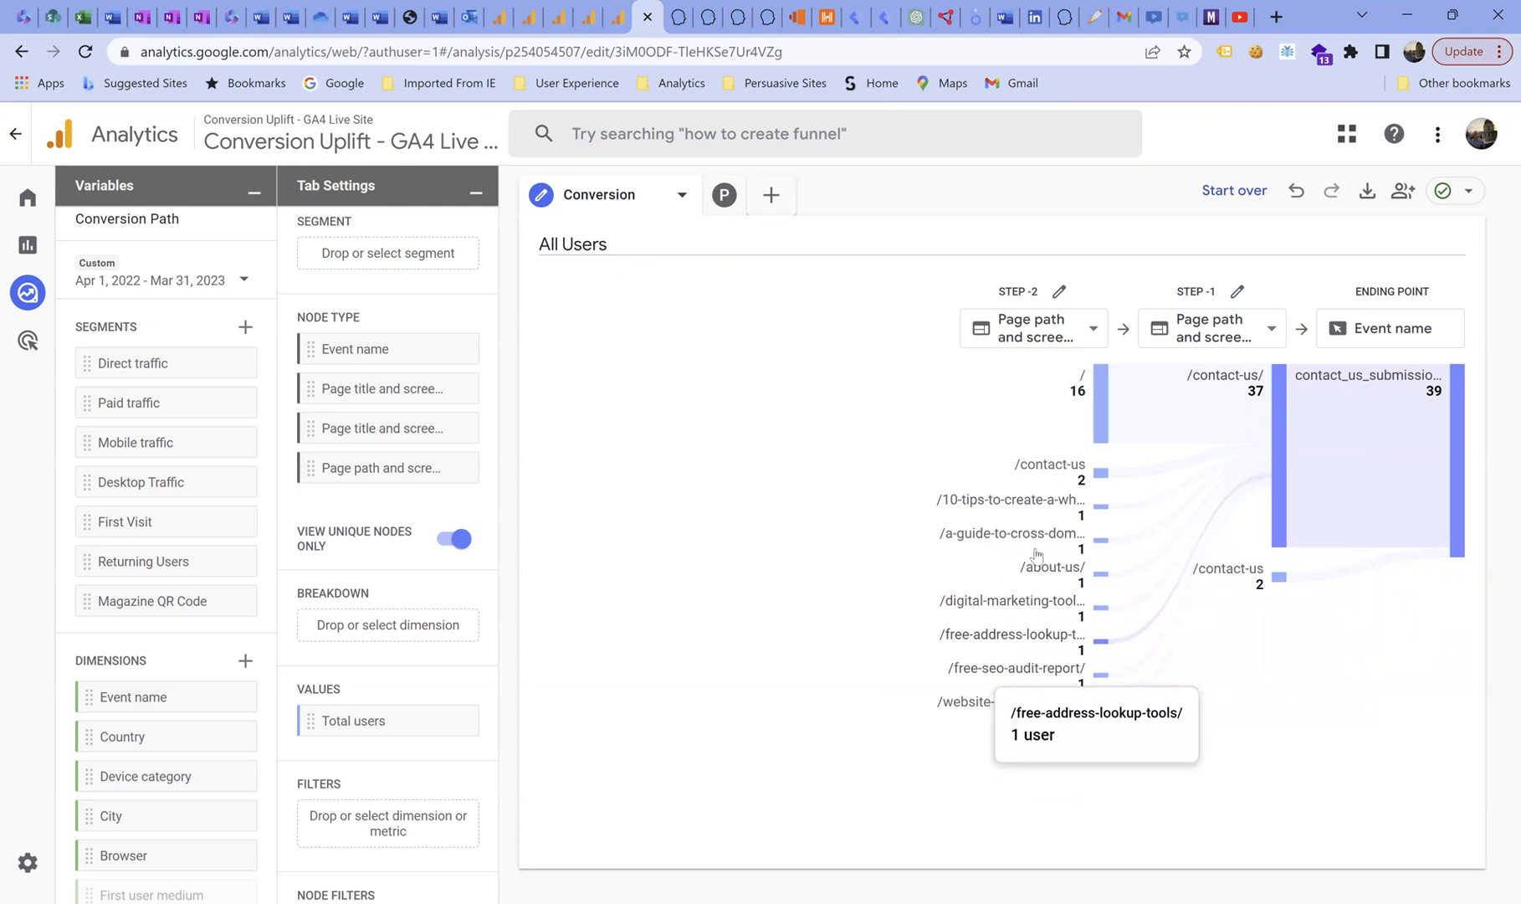
{"action": "left_click", "coordinate": [1081, 389]}
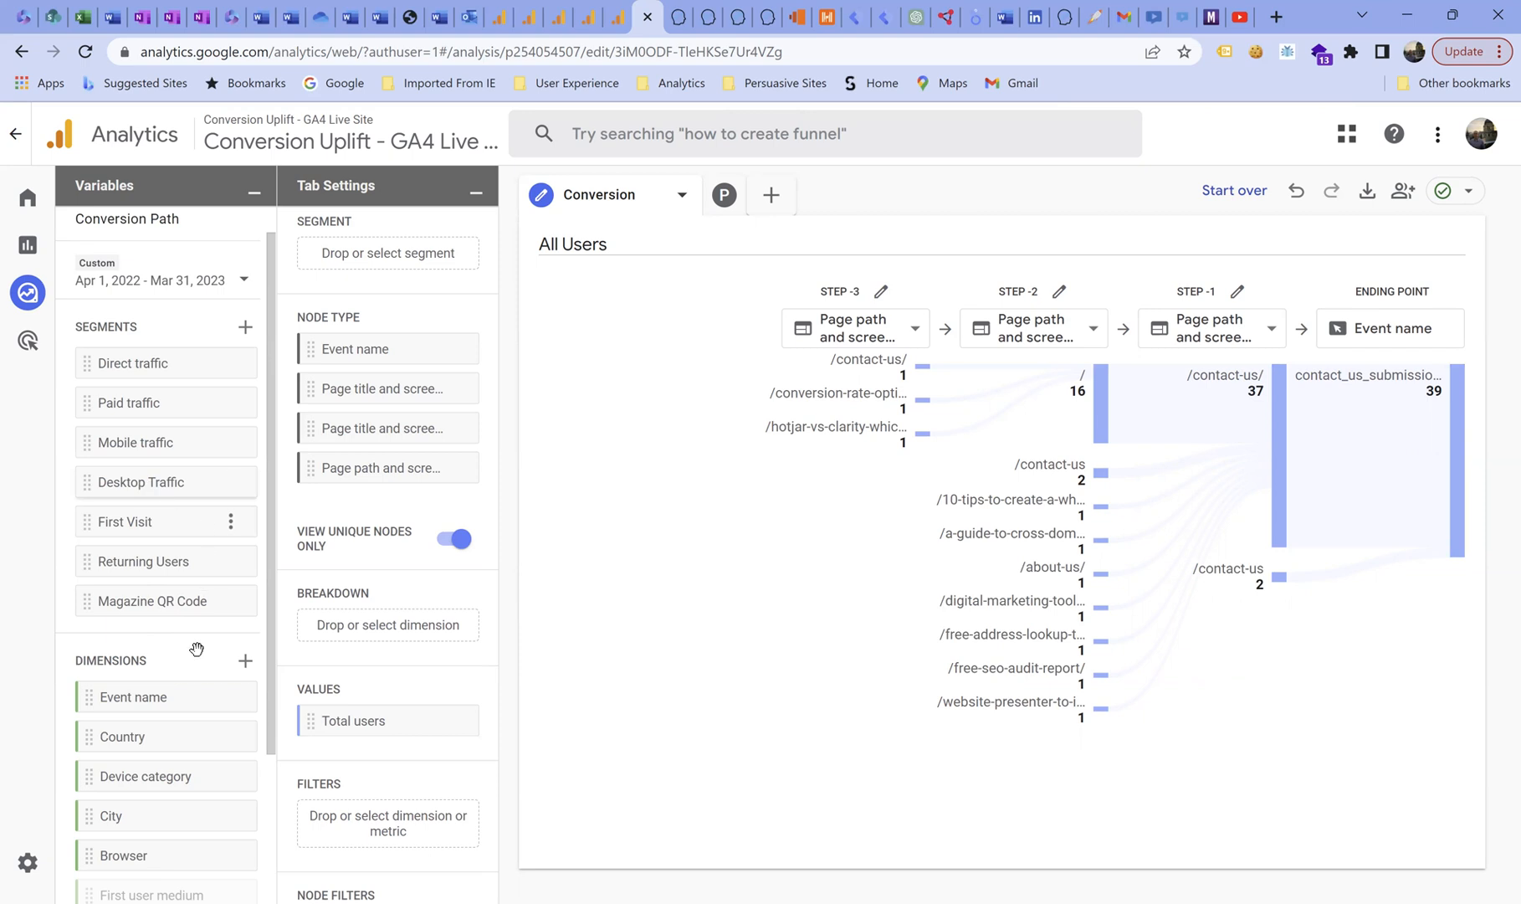
Add Device category as the breakdown and highlight the desktop and mobile figures in the path.
{"action": "scroll", "coordinate": [171, 728], "scroll_direction": "down", "scroll_amount": 1}
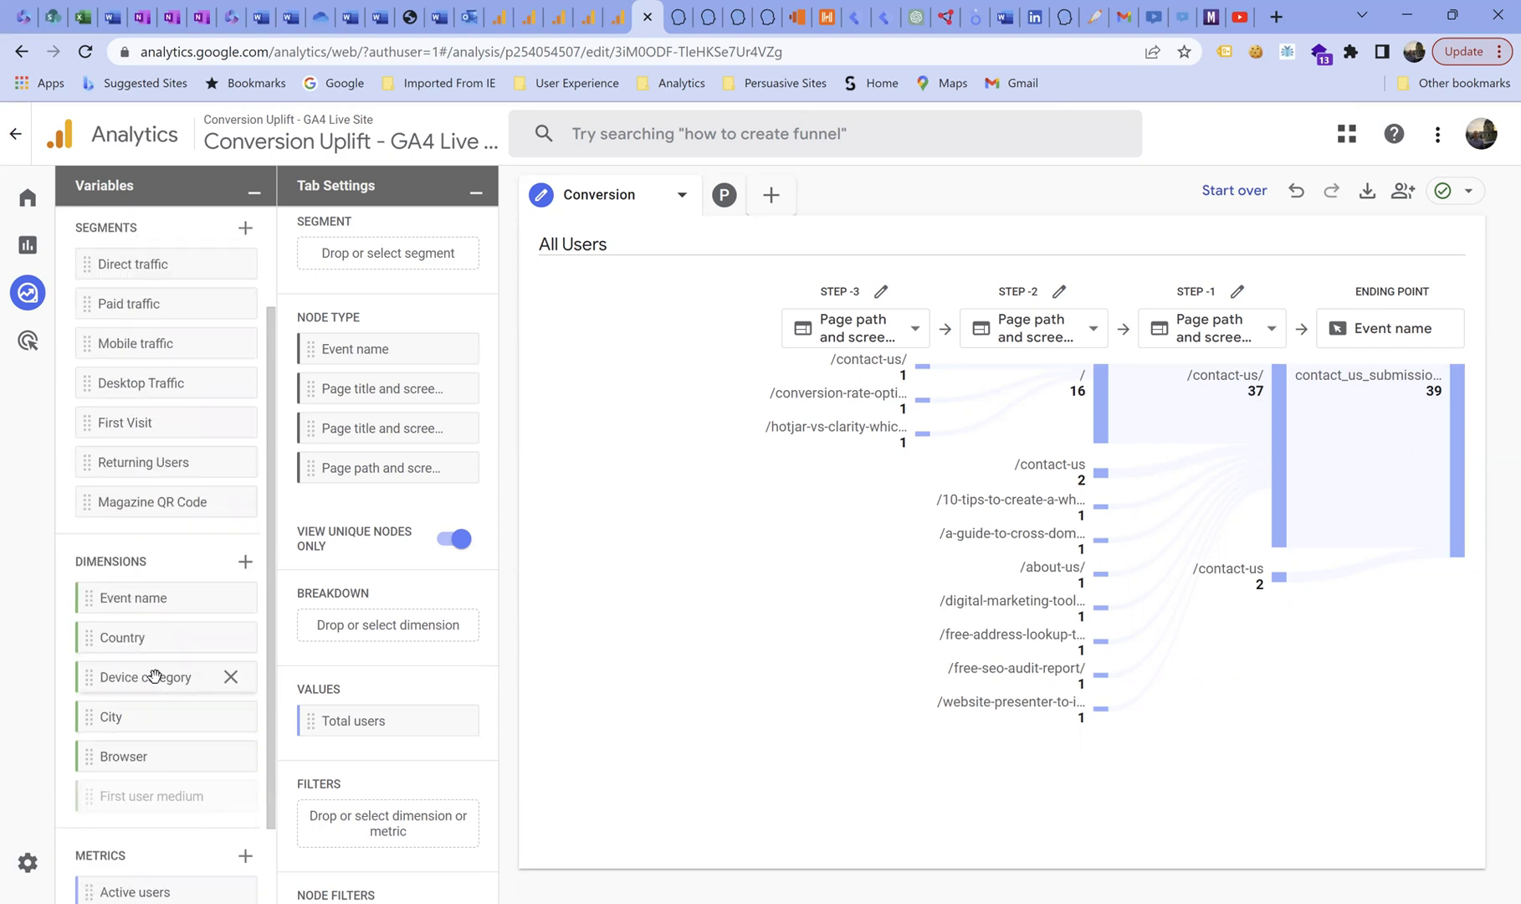
{"action": "left_click_drag", "start_coordinate": [152, 678], "coordinate": [373, 641]}
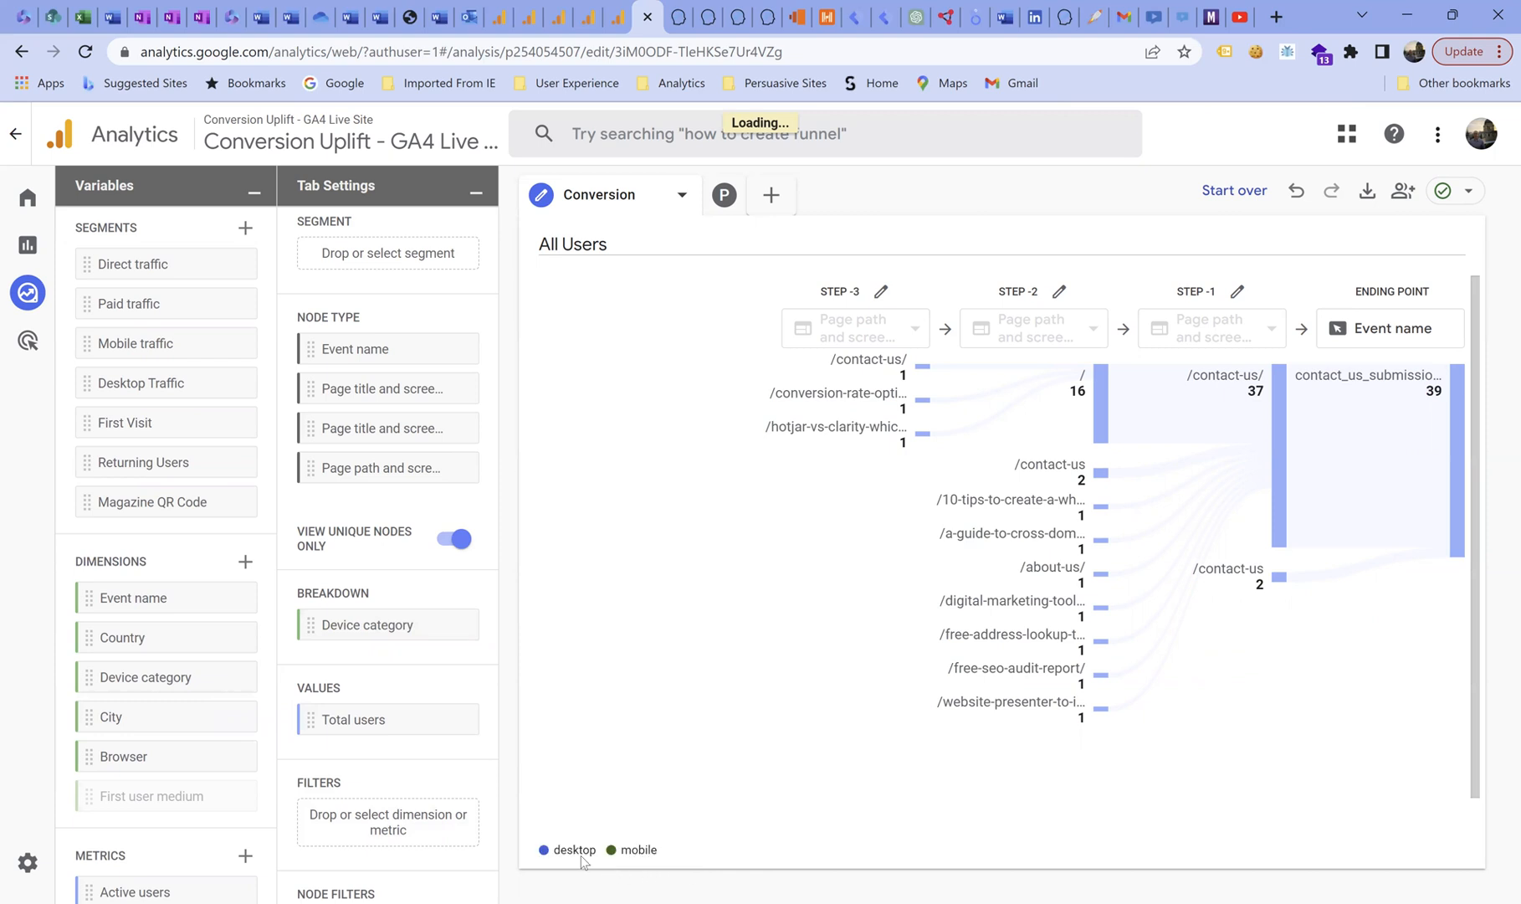
{"action": "mouse_move", "coordinate": [564, 850]}
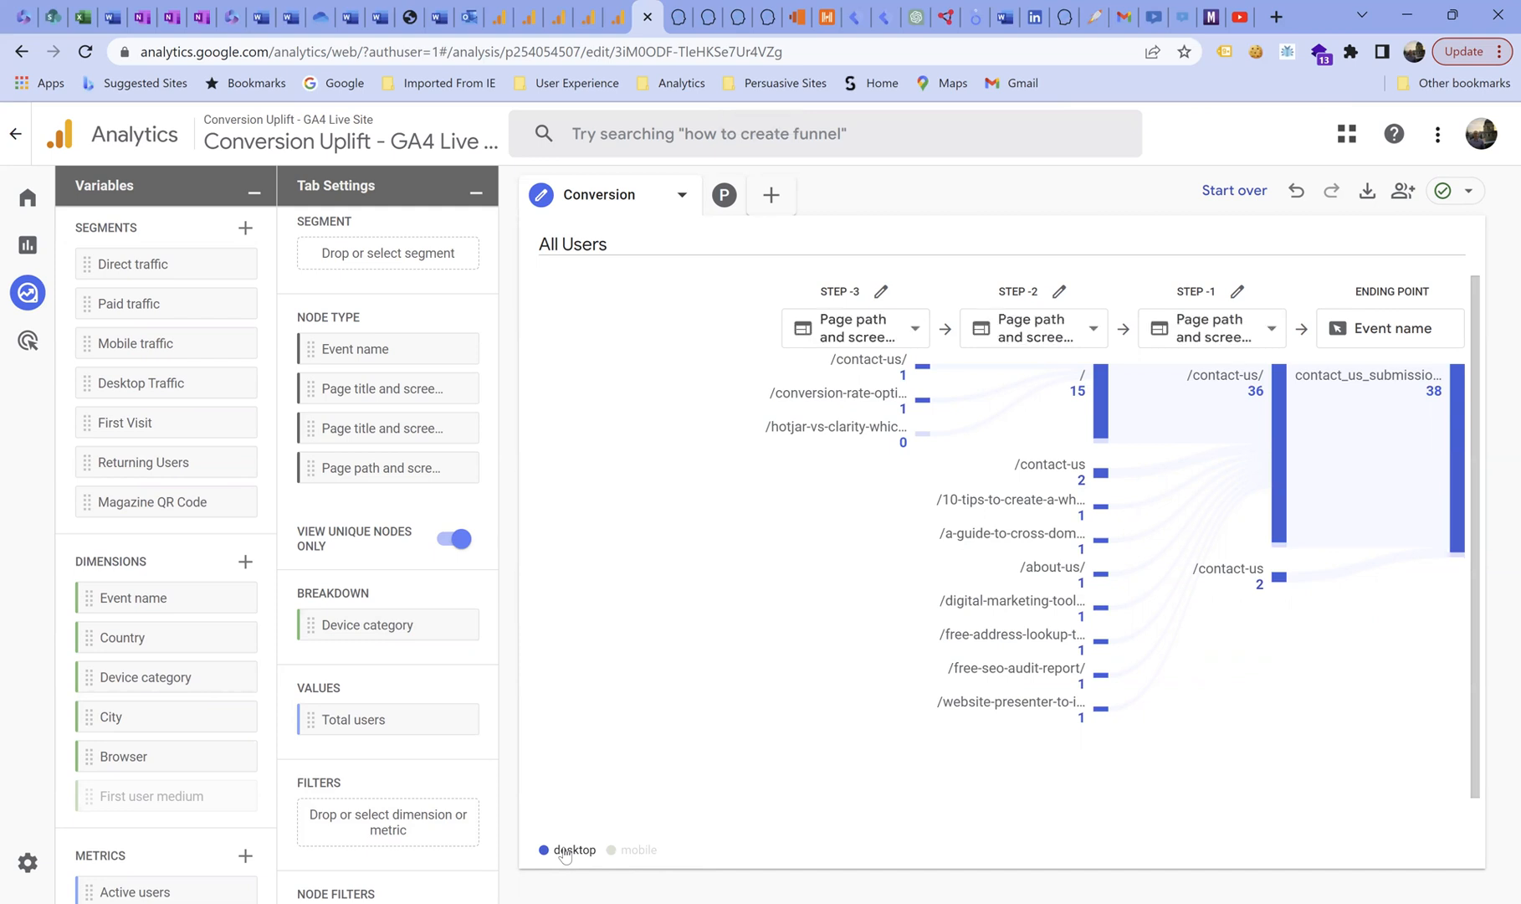
{"action": "mouse_move", "coordinate": [620, 852]}
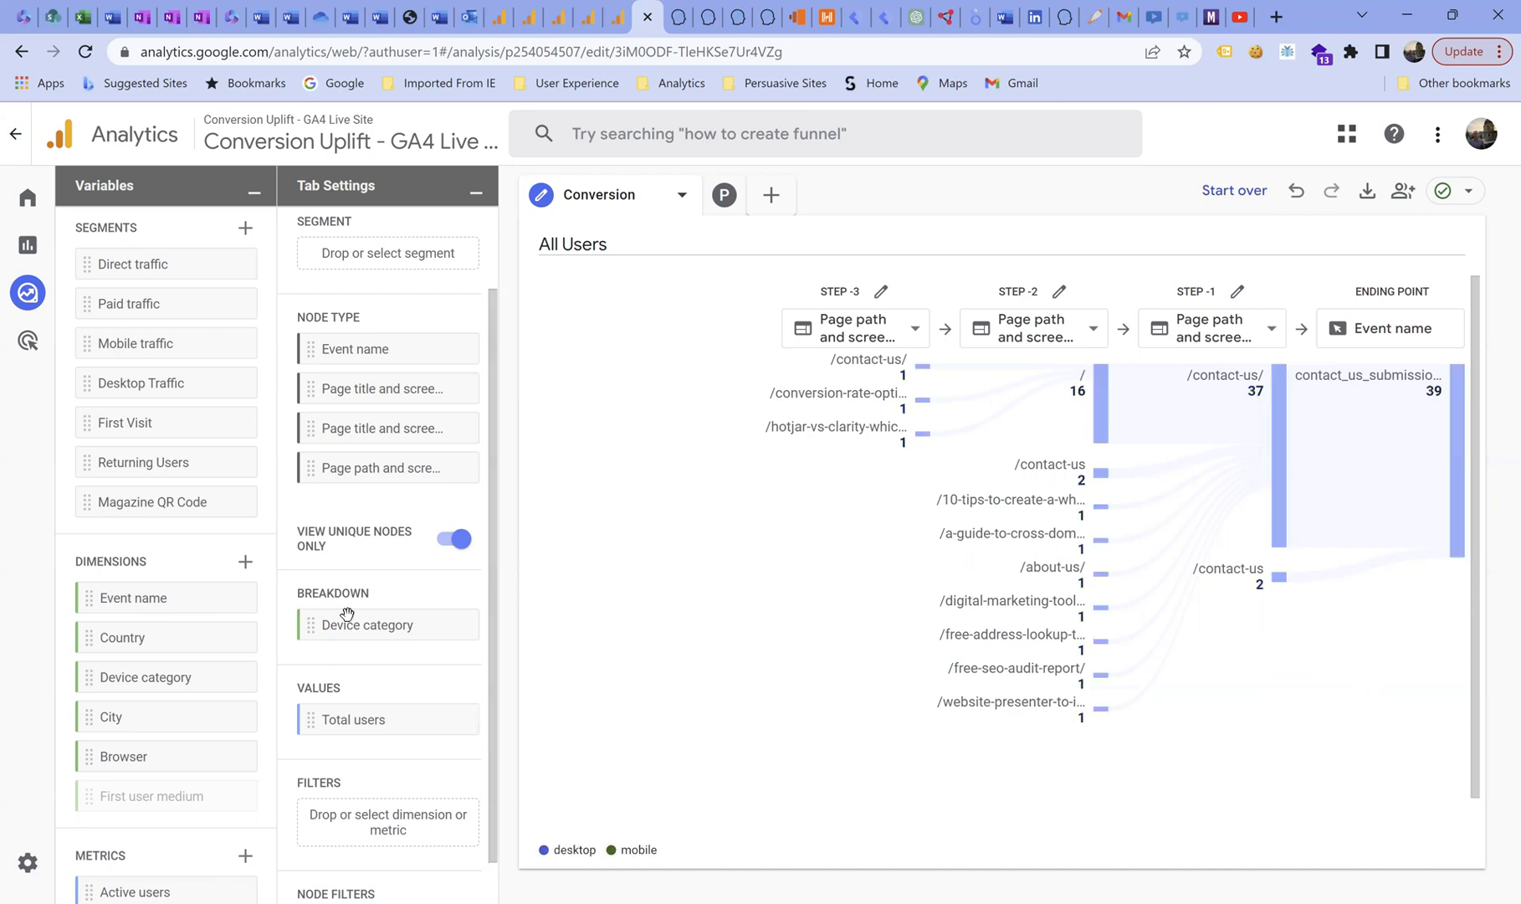
Exclude the /contact-us node at step -2 from the selected path only.
{"action": "scroll", "coordinate": [352, 611], "scroll_direction": "up", "scroll_amount": 1}
{"action": "scroll", "coordinate": [347, 623], "scroll_direction": "down", "scroll_amount": 3}
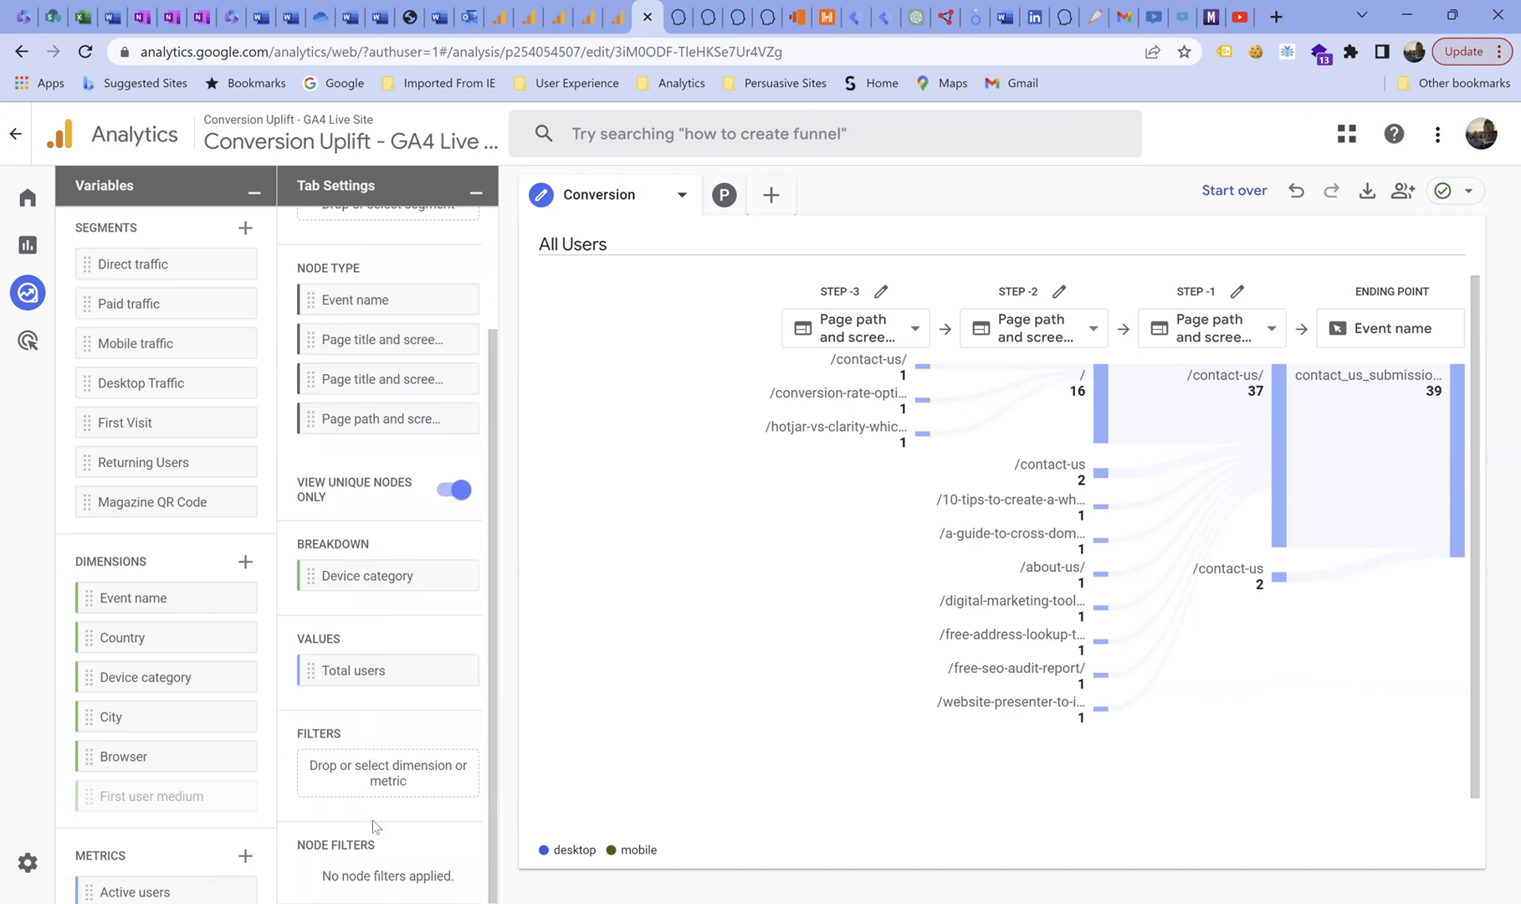
{"action": "mouse_move", "coordinate": [374, 852]}
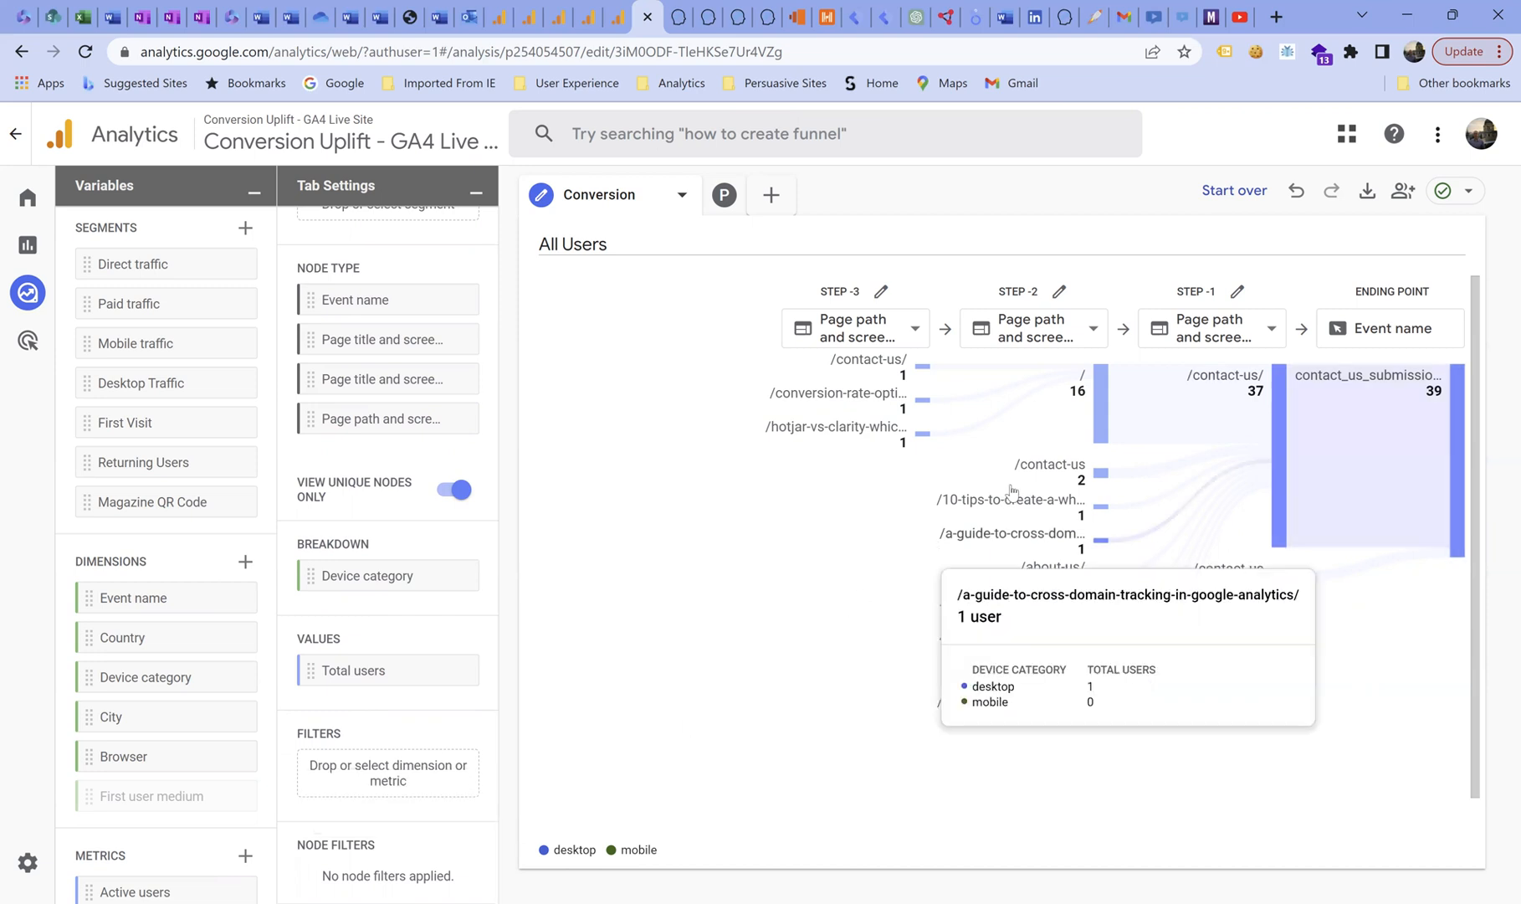
{"action": "mouse_move", "coordinate": [1013, 491]}
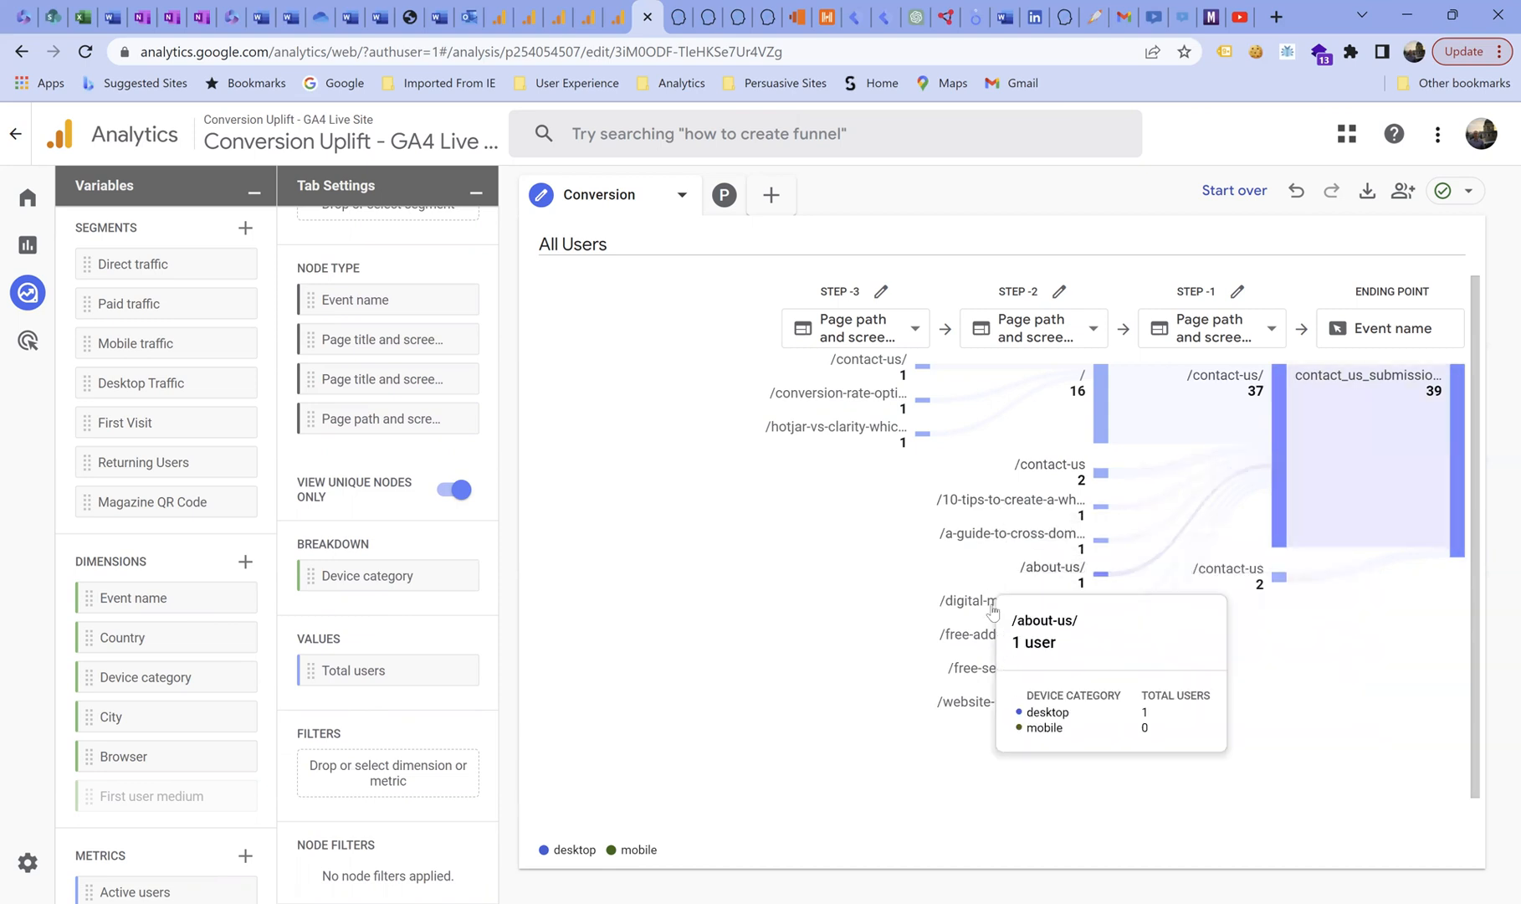
{"action": "mouse_move", "coordinate": [1049, 467]}
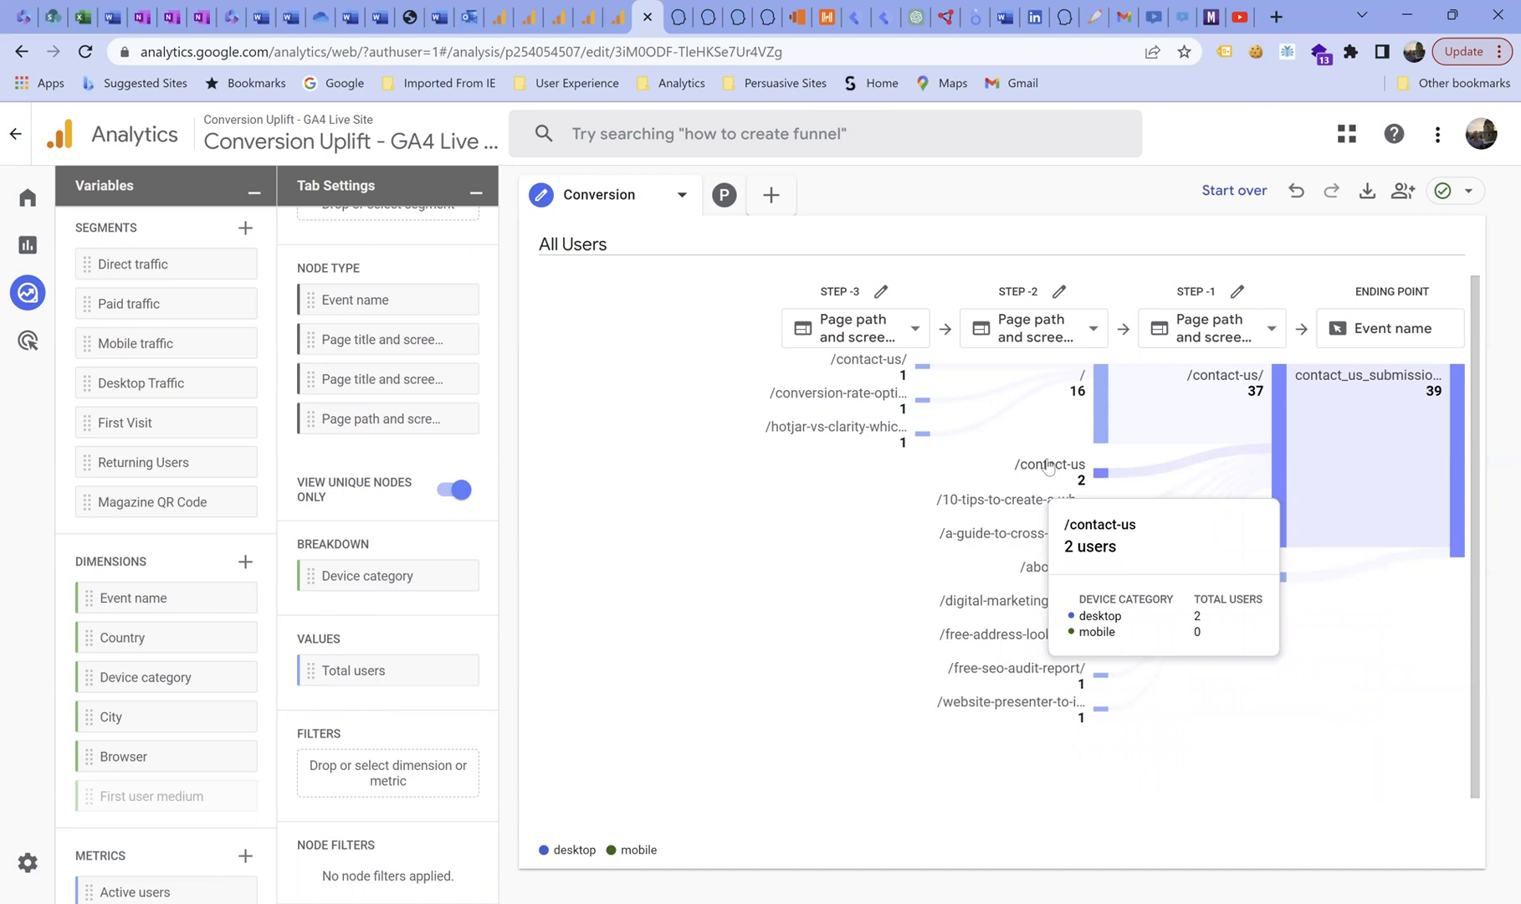
{"action": "right_click", "coordinate": [1049, 467]}
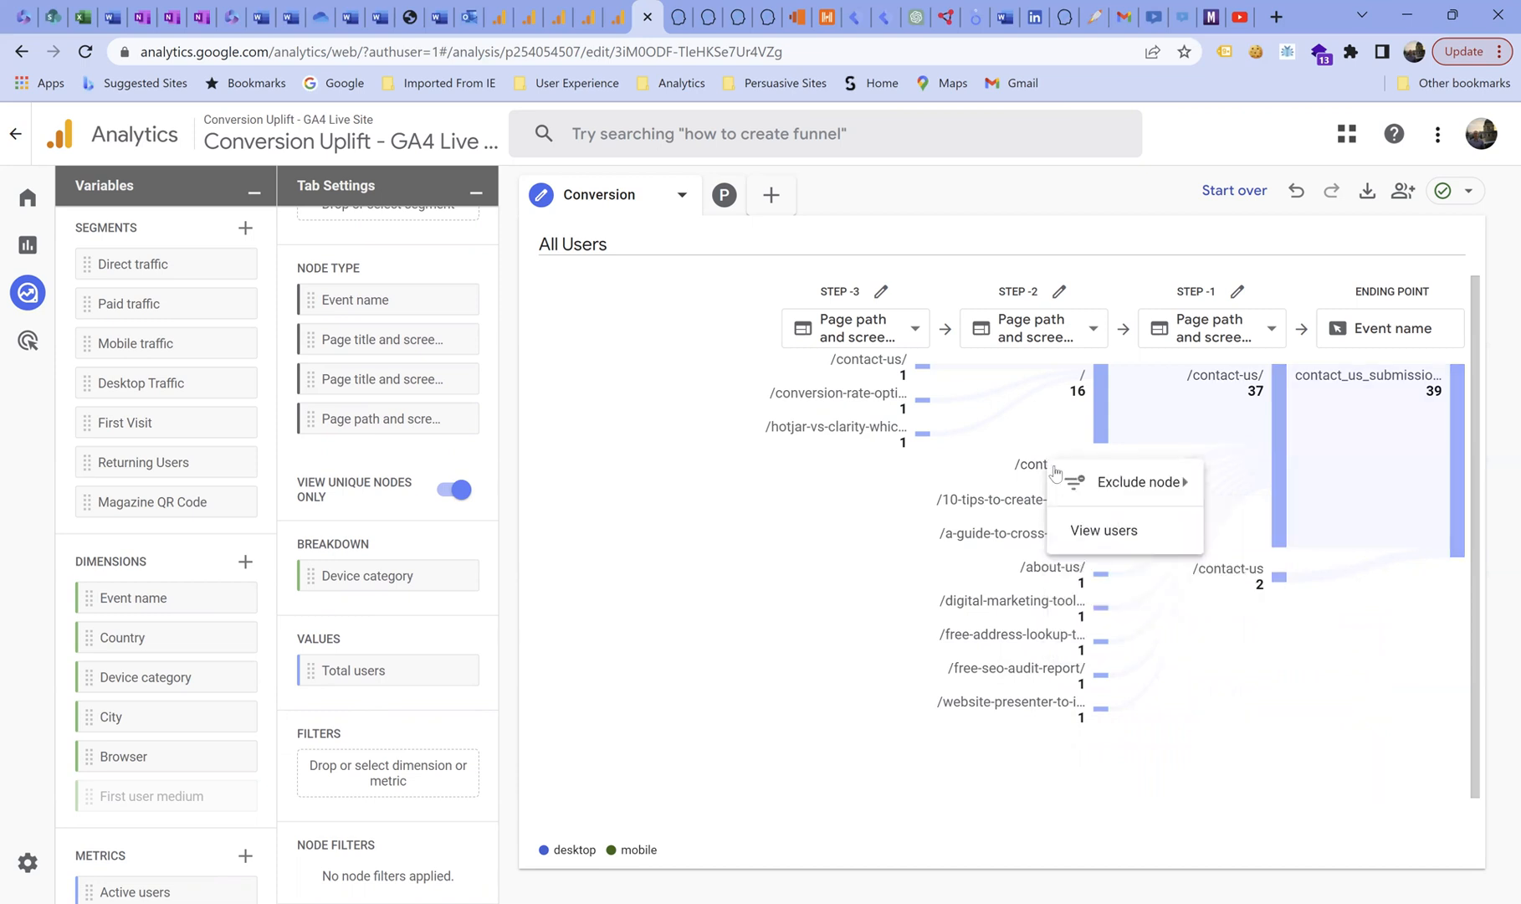
{"action": "mouse_move", "coordinate": [1093, 487]}
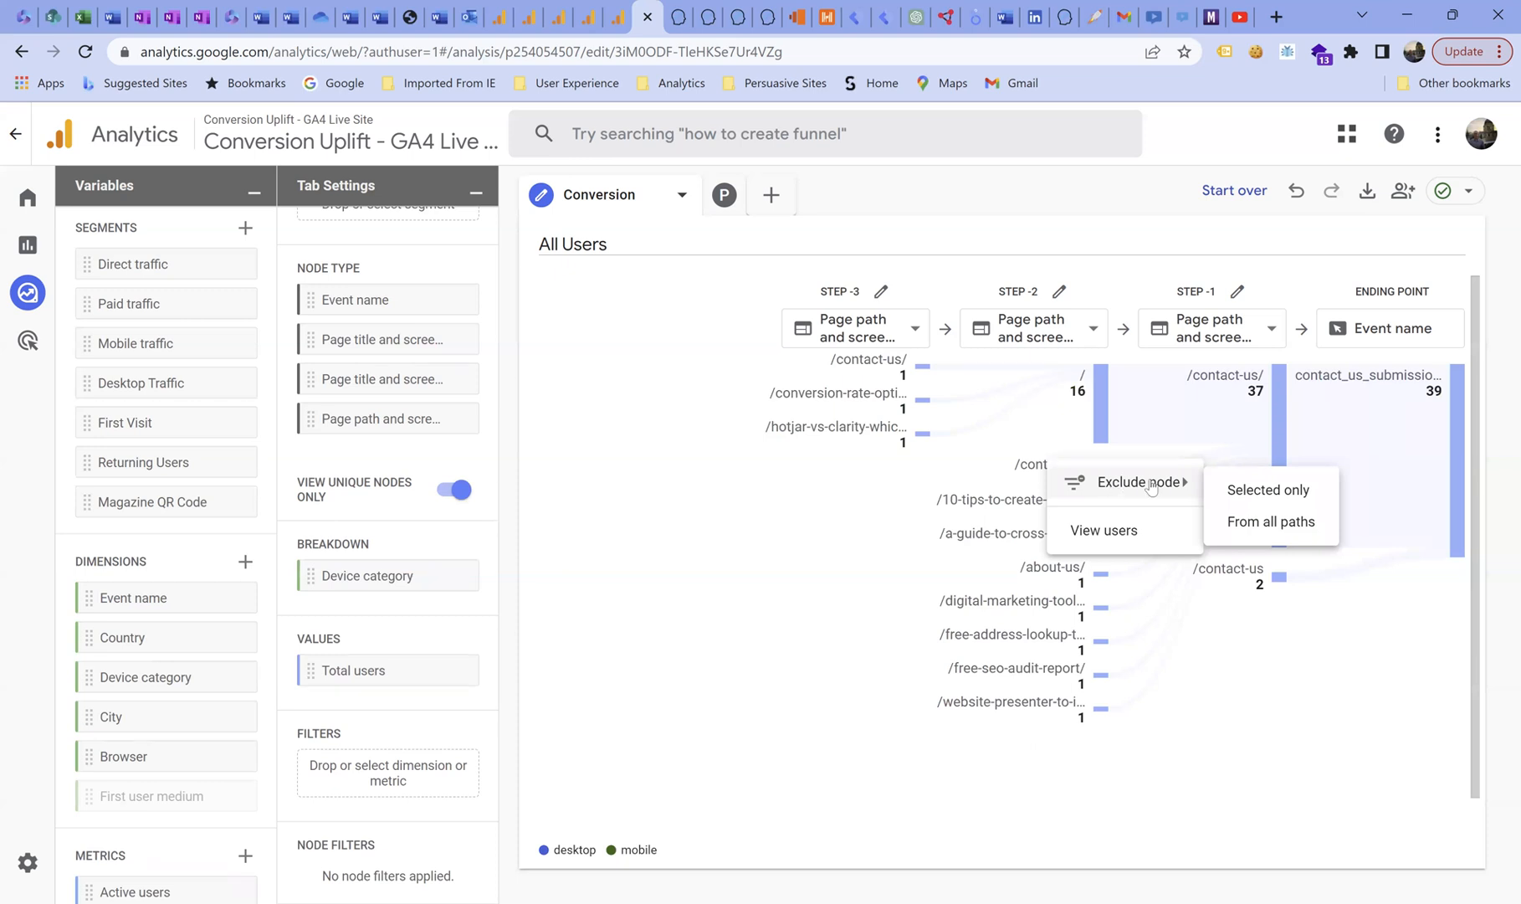
{"action": "left_click", "coordinate": [1245, 493]}
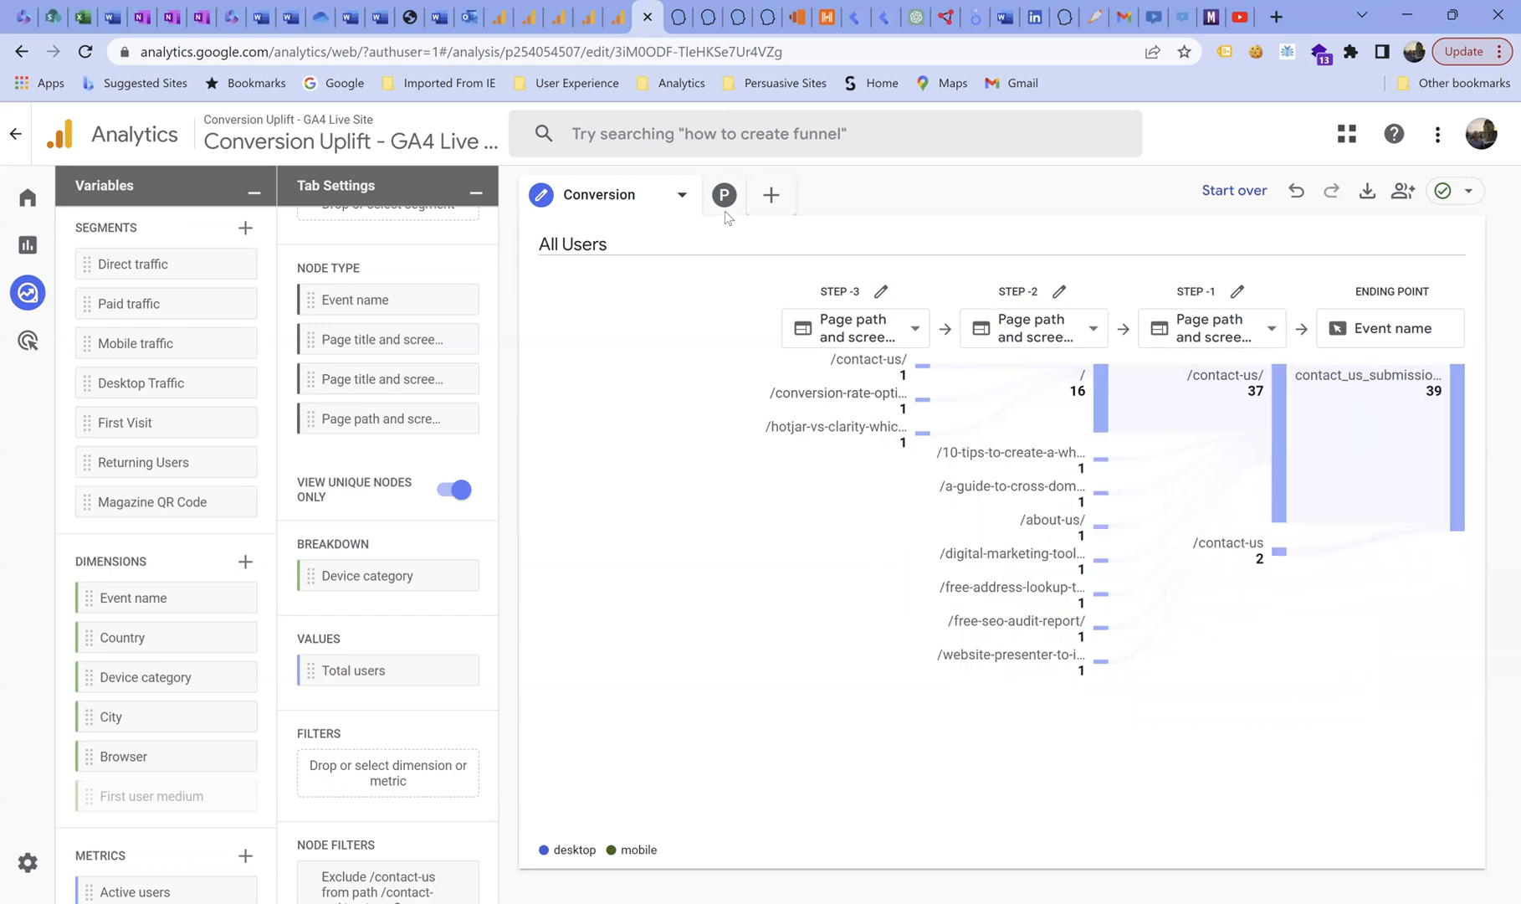
Switch to the Post exploration and reveal more of the pages listed at step +1.
{"action": "left_click", "coordinate": [682, 196]}
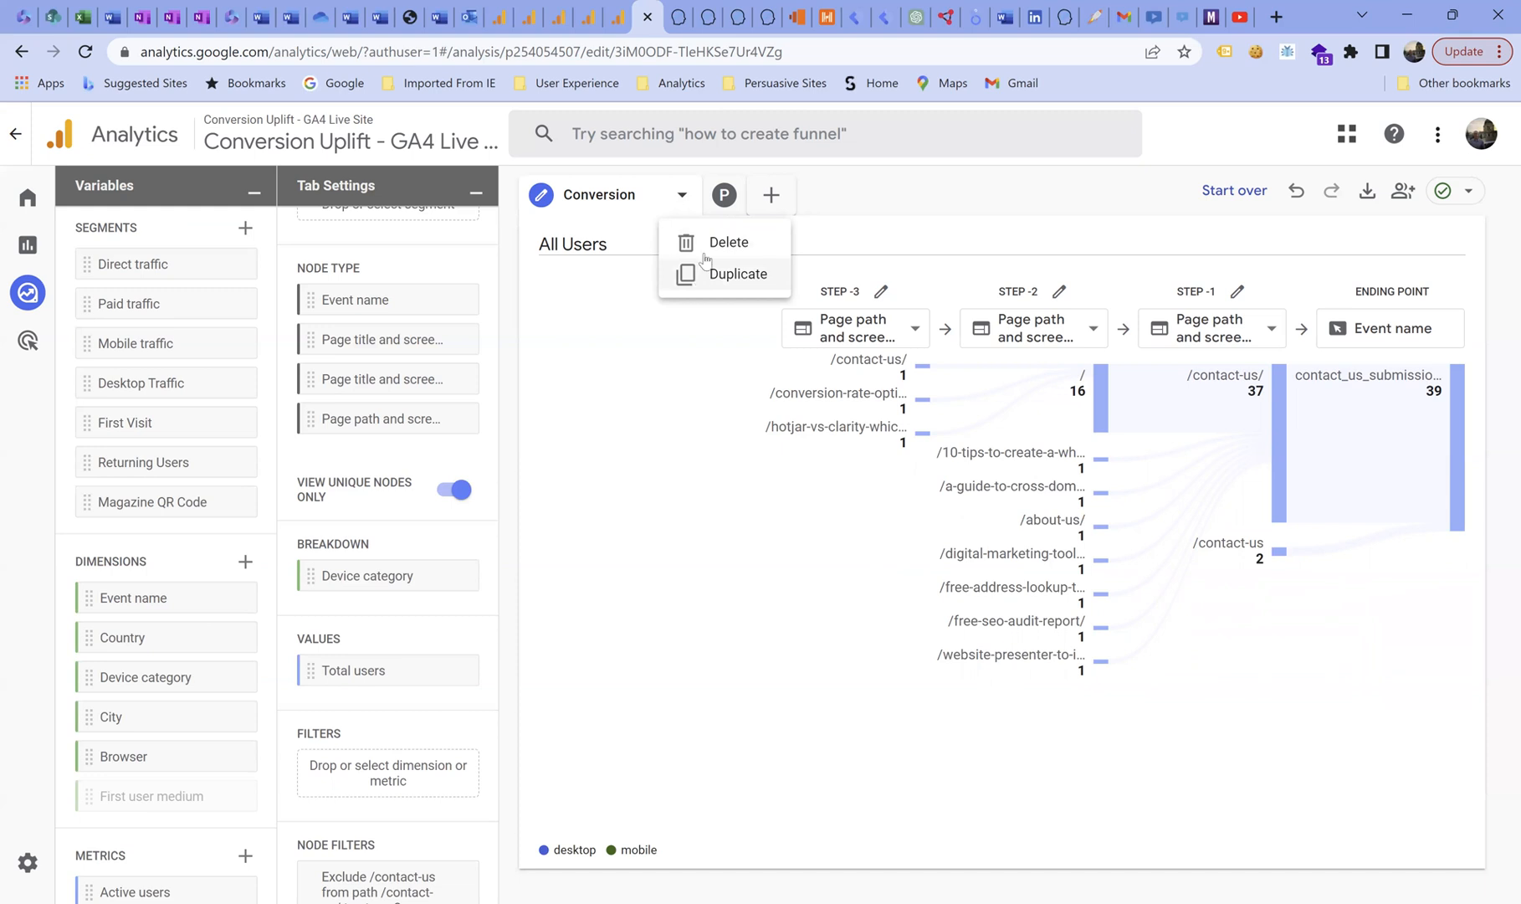
{"action": "left_click", "coordinate": [740, 204]}
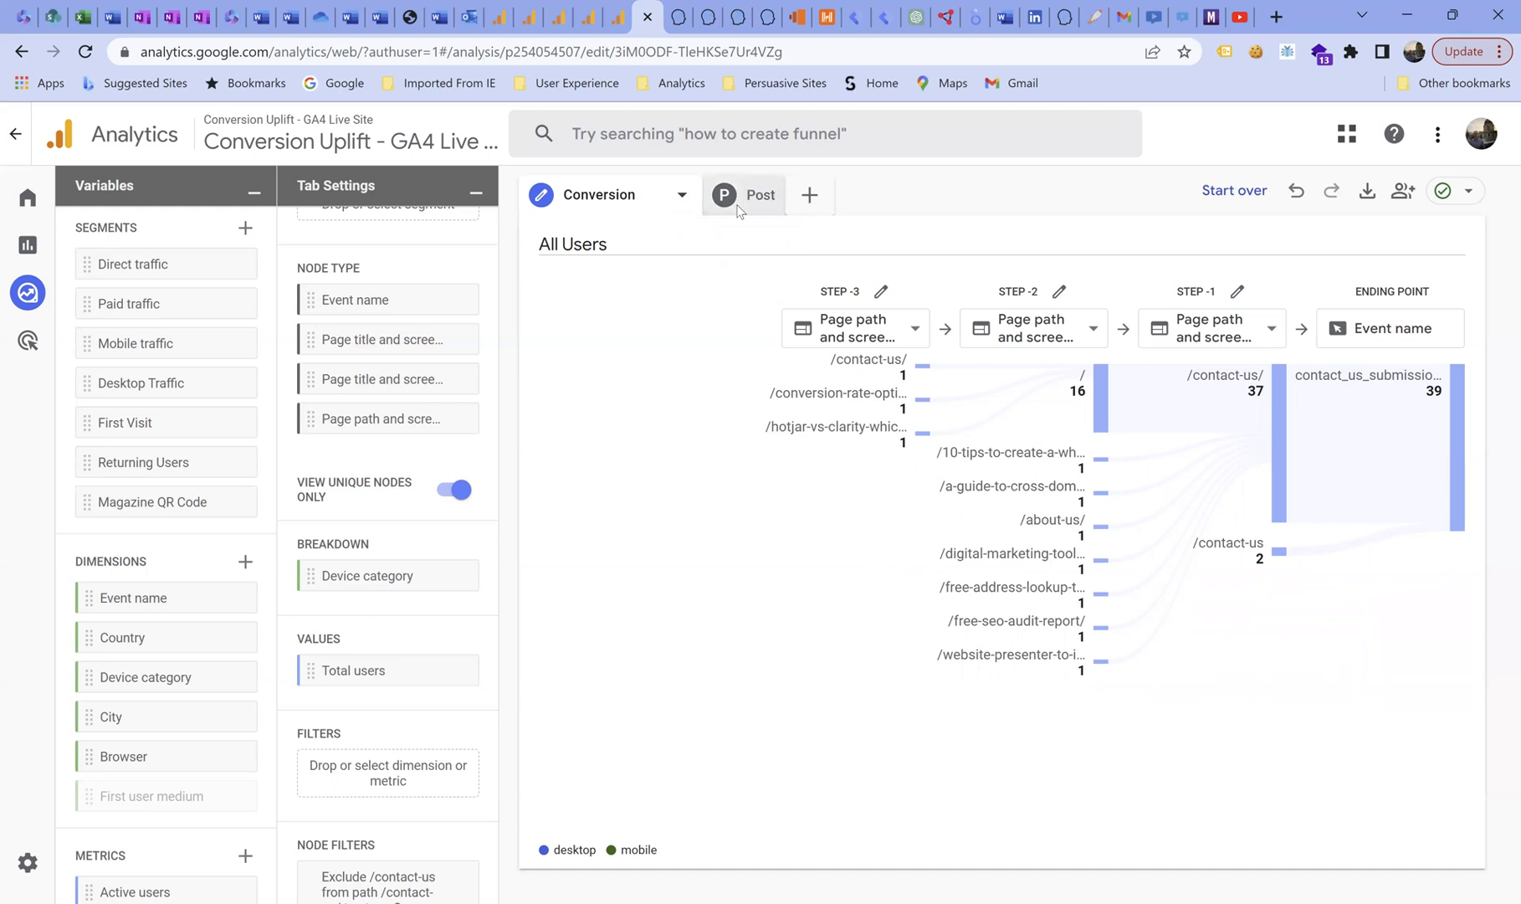
{"action": "left_click", "coordinate": [747, 205]}
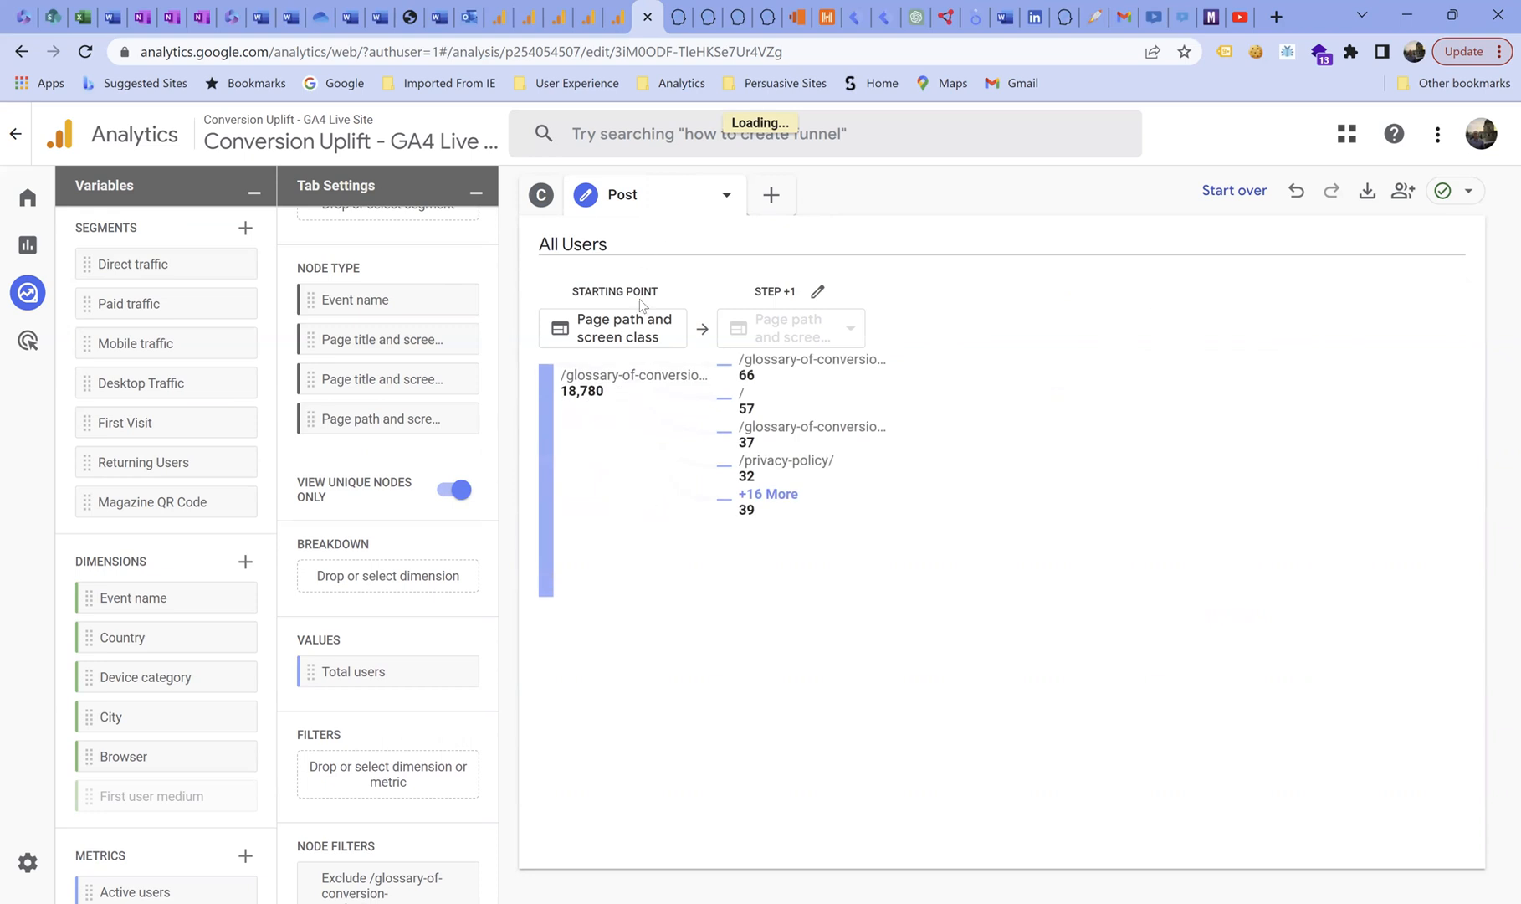
{"action": "mouse_move", "coordinate": [614, 375]}
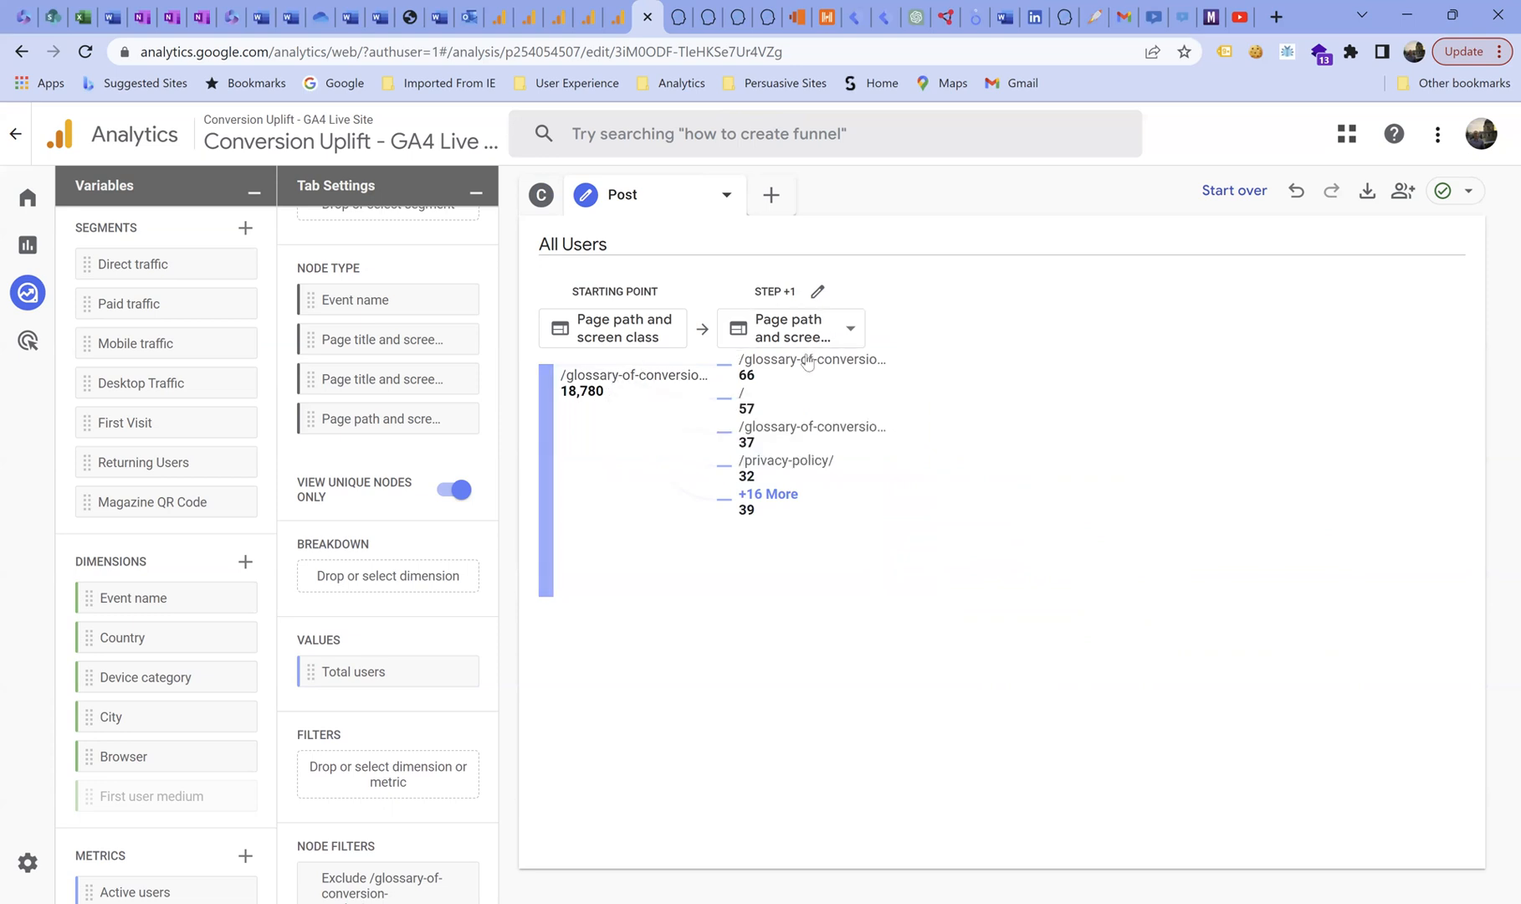
{"action": "mouse_move", "coordinate": [807, 361]}
{"action": "left_click", "coordinate": [776, 497]}
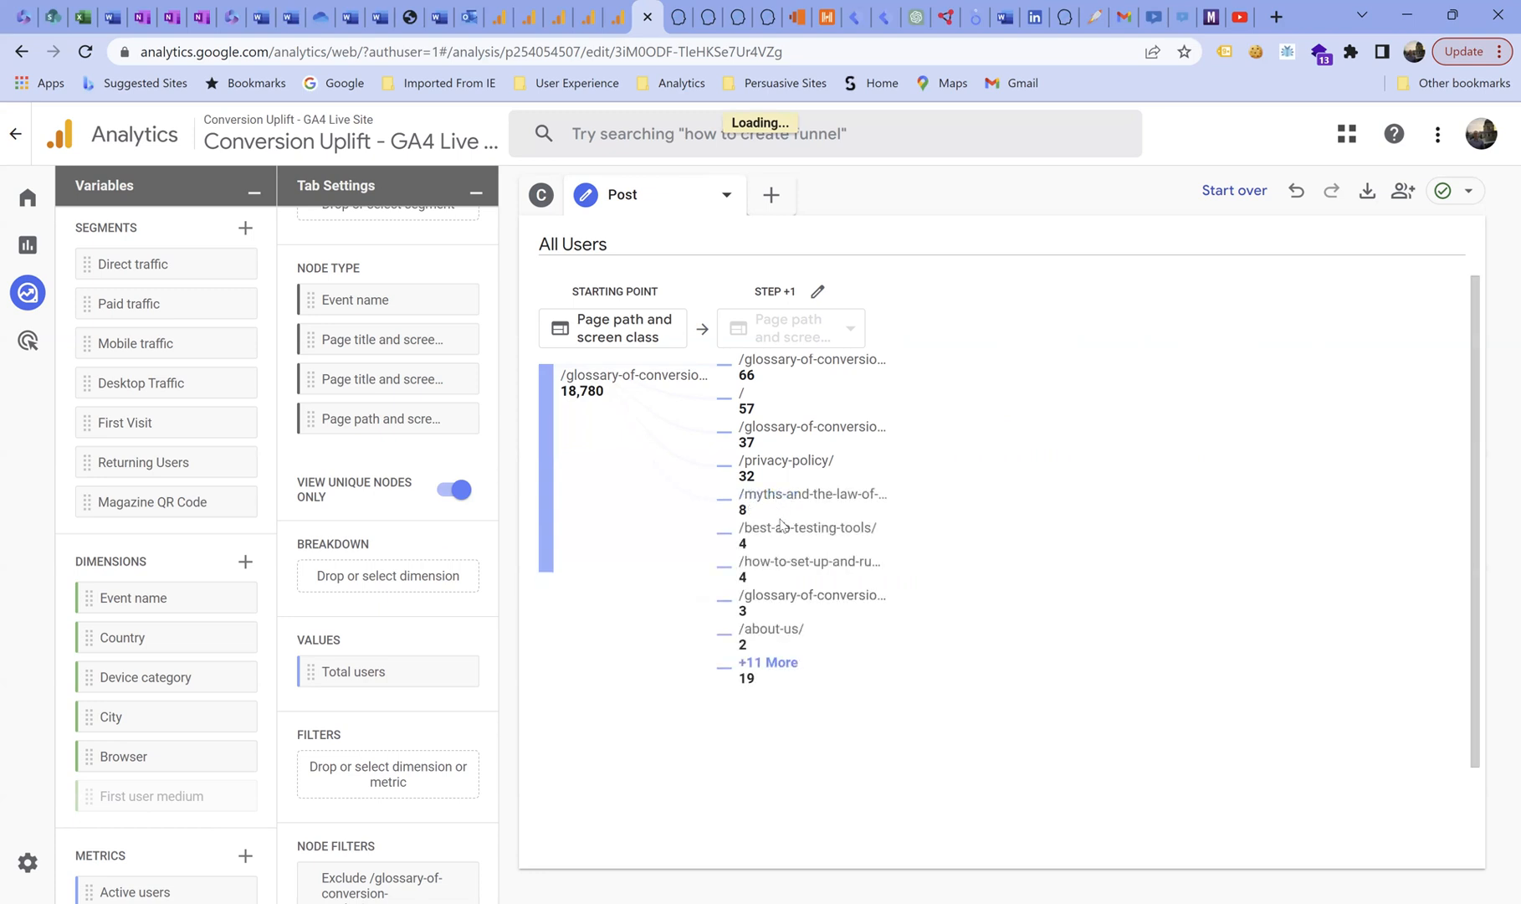
{"action": "mouse_move", "coordinate": [781, 536]}
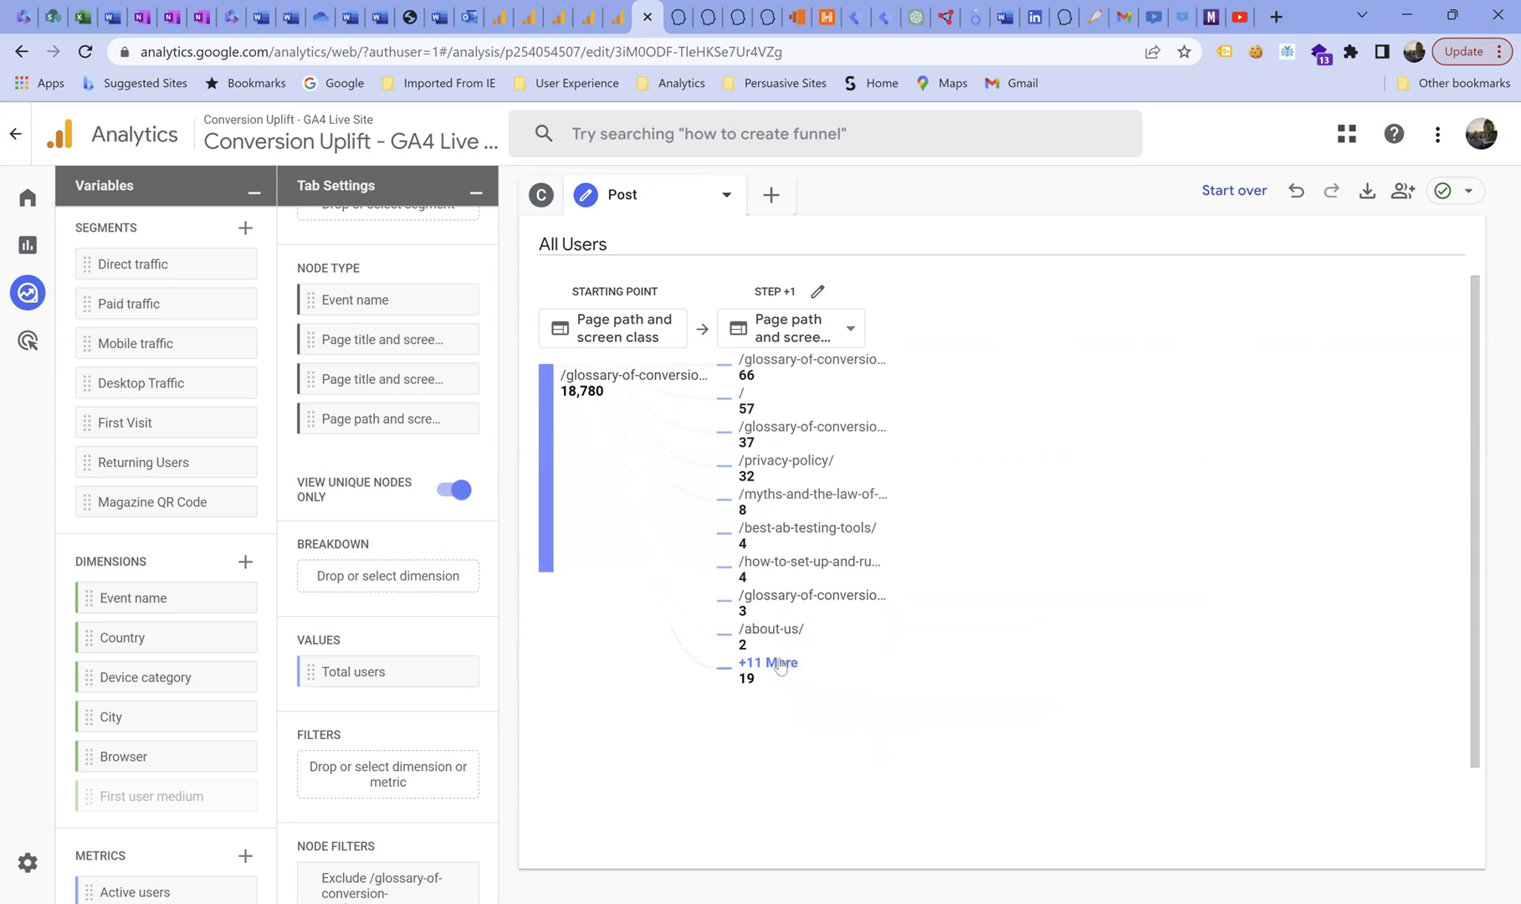
Expand the step +1 glossary pages confidence-level and central-limit-theorem to step +2 and inspect the pages that follow central-limit-theorem.
{"action": "left_click", "coordinate": [810, 363]}
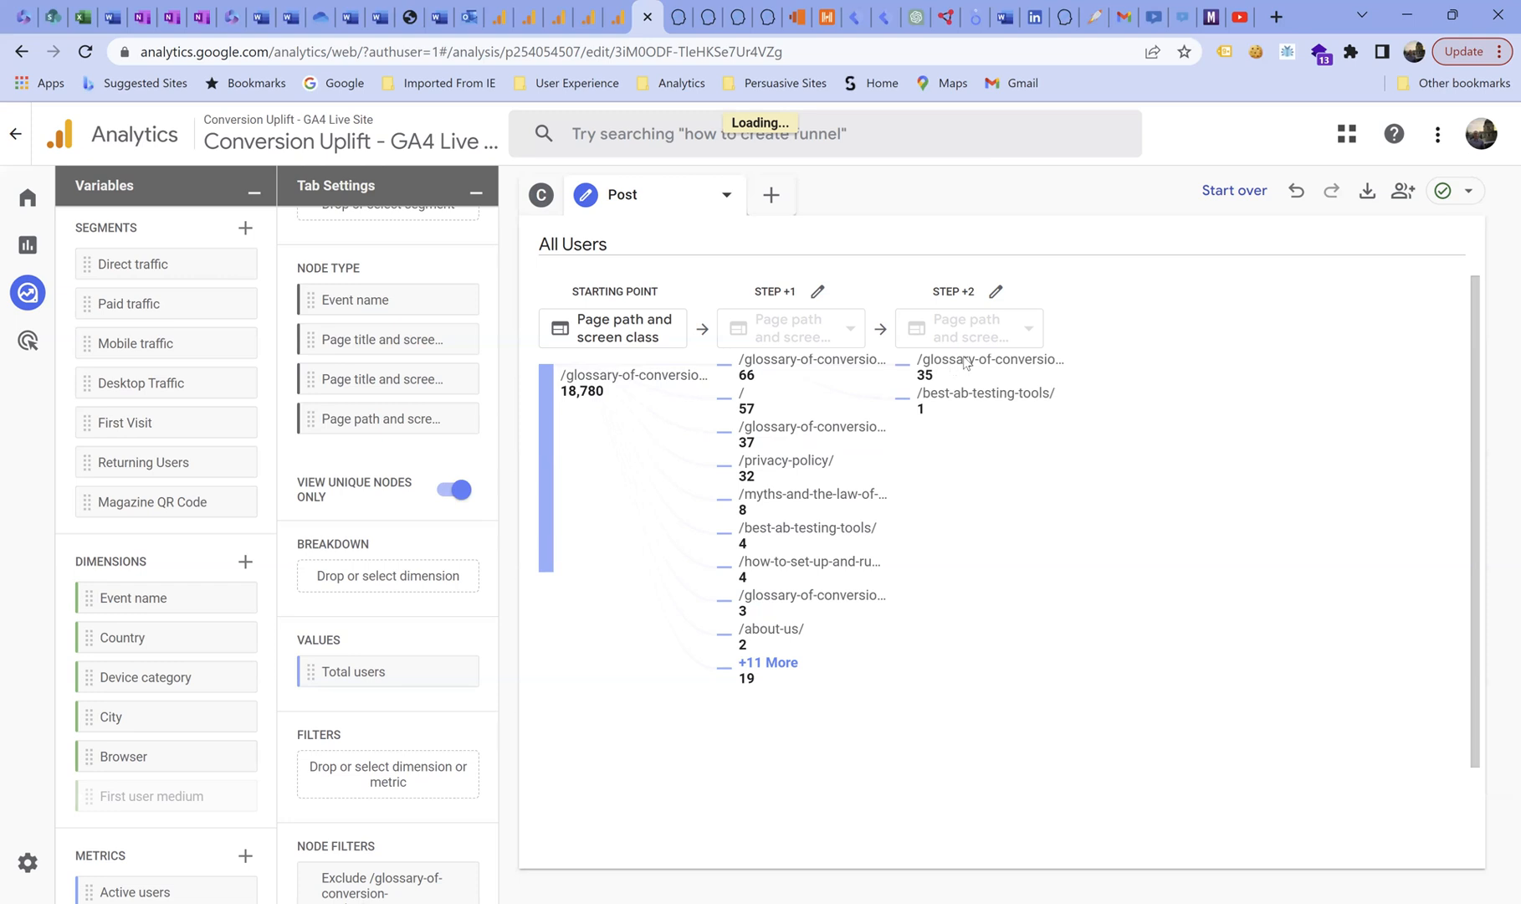
{"action": "mouse_move", "coordinate": [966, 366]}
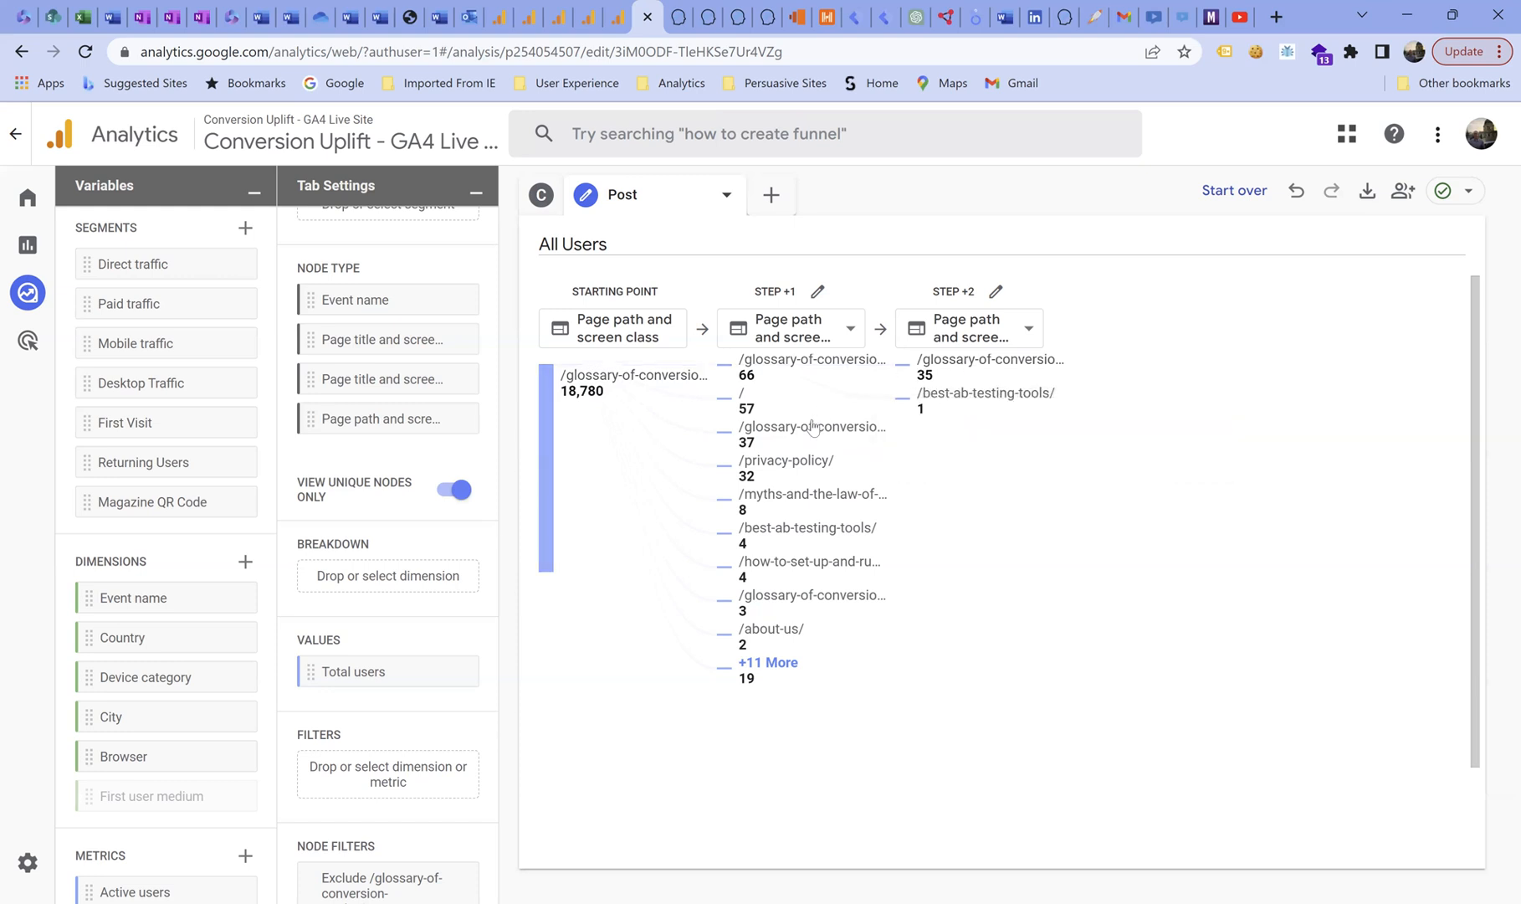
{"action": "mouse_move", "coordinate": [810, 432]}
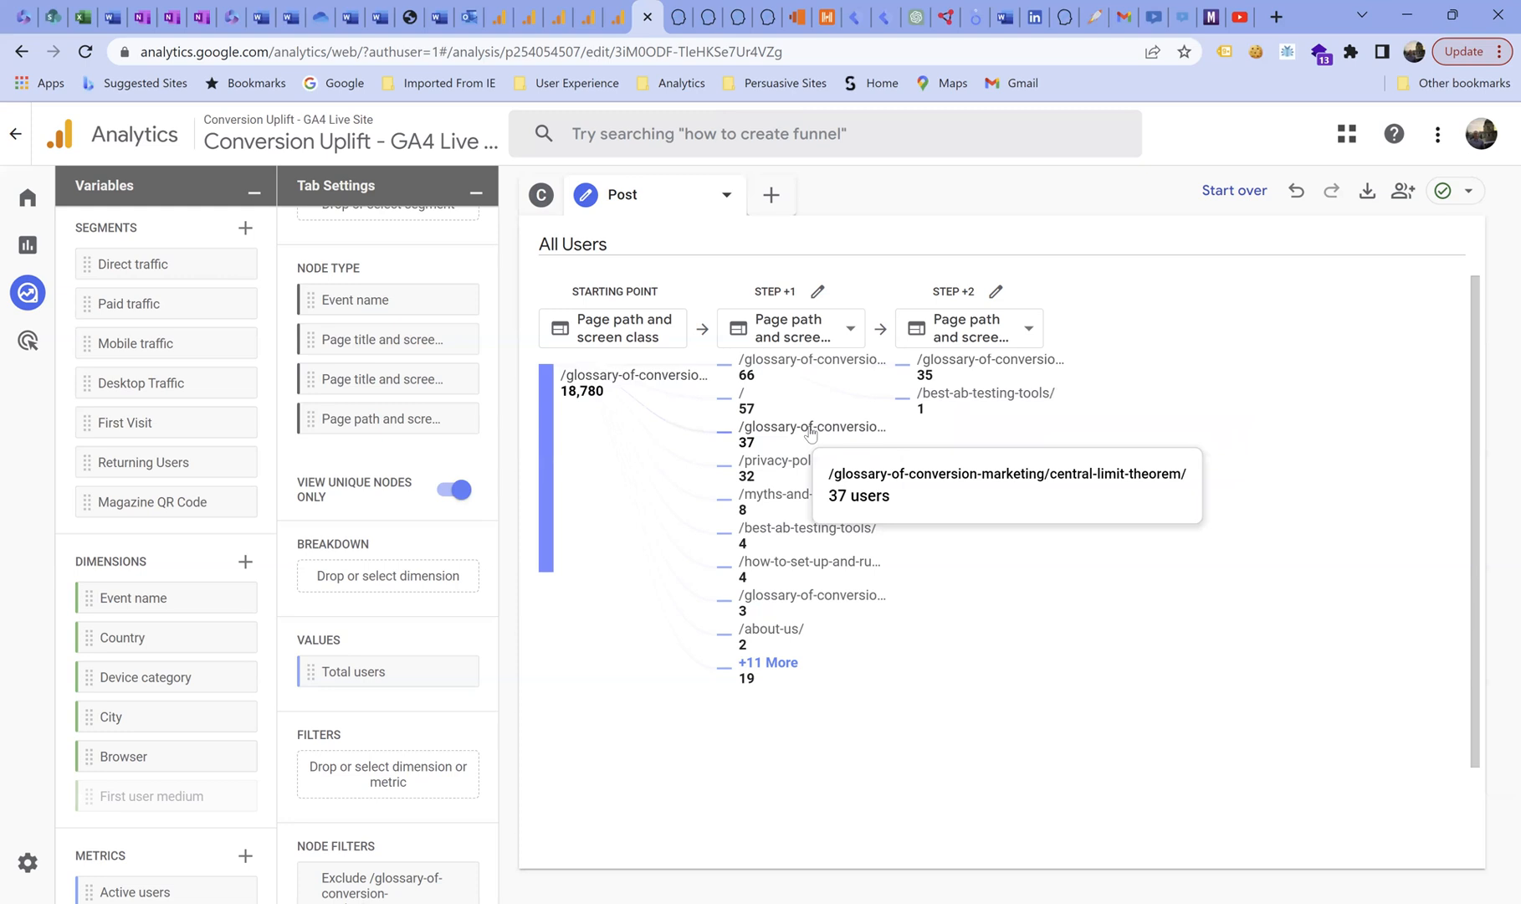
{"action": "left_click", "coordinate": [810, 430]}
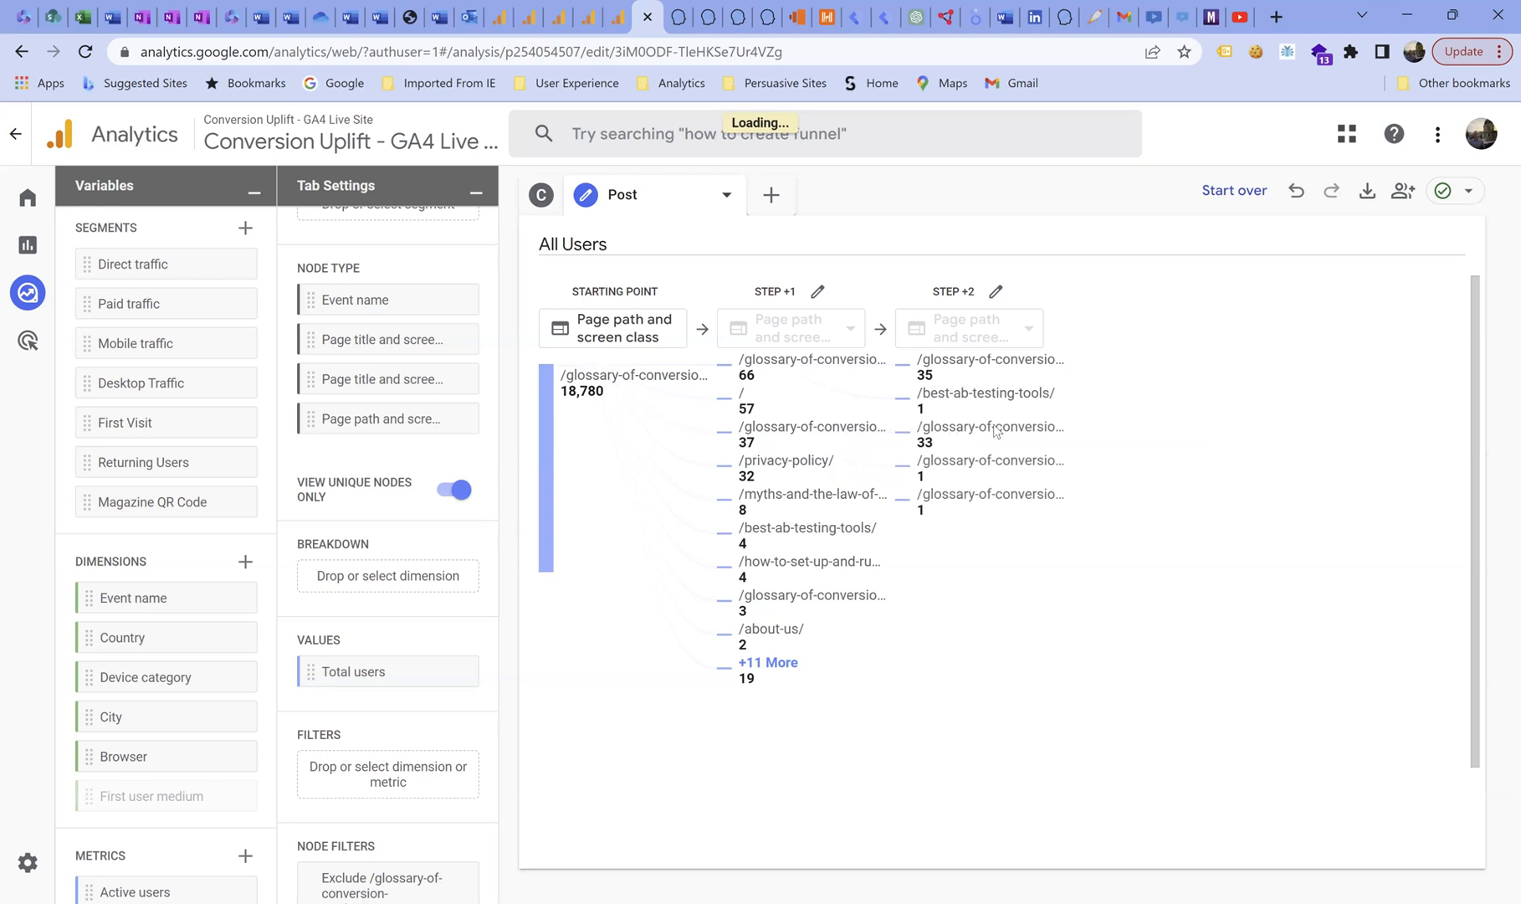
{"action": "mouse_move", "coordinate": [995, 431]}
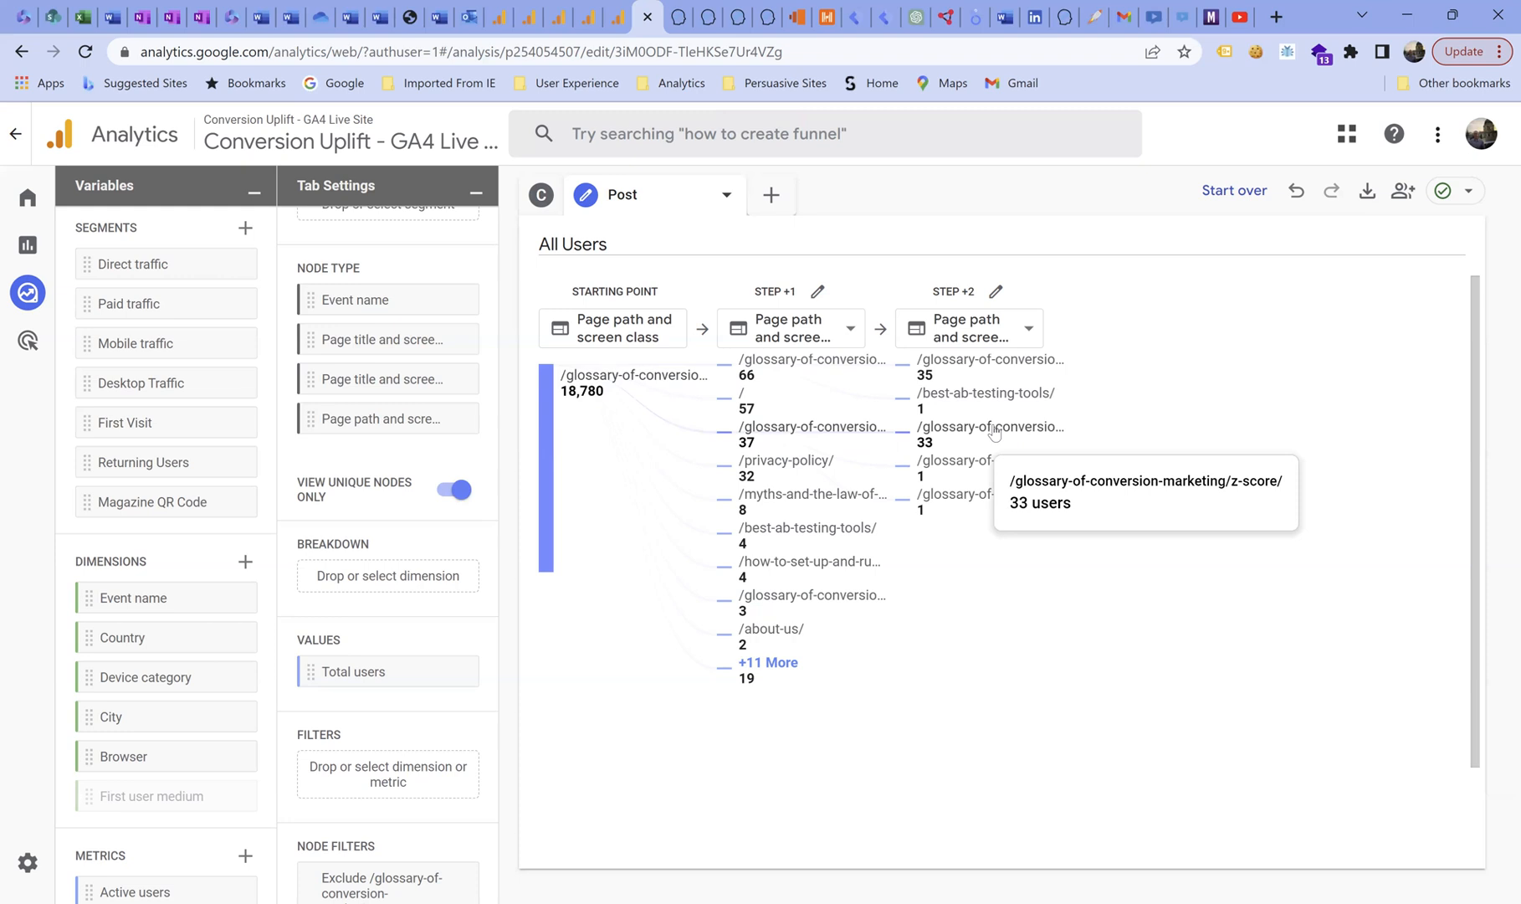
{"action": "mouse_move", "coordinate": [985, 466]}
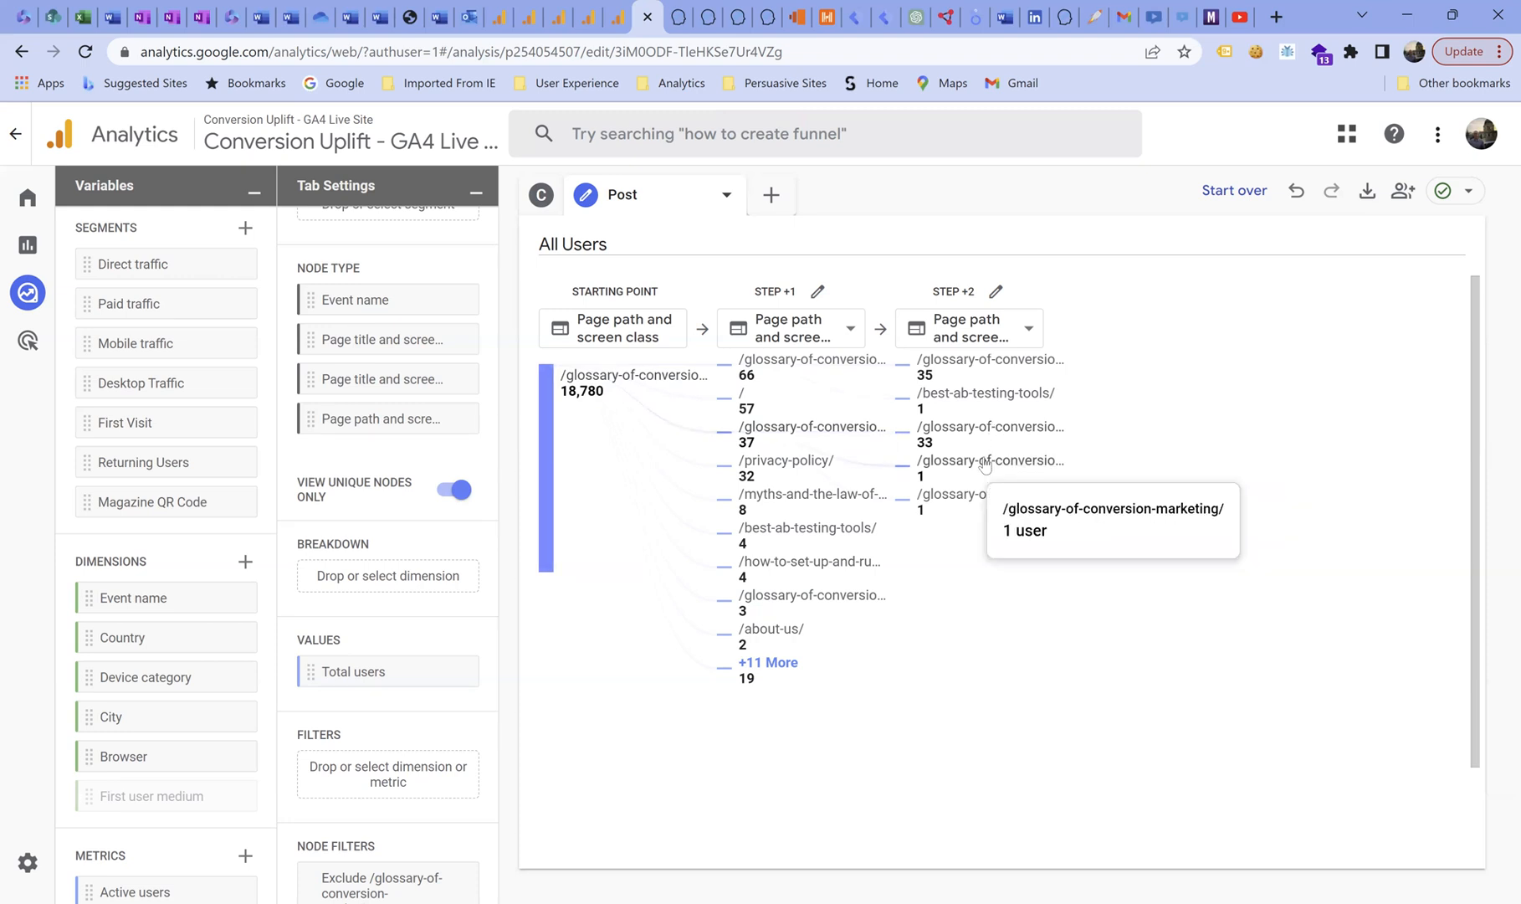
{"action": "mouse_move", "coordinate": [981, 499]}
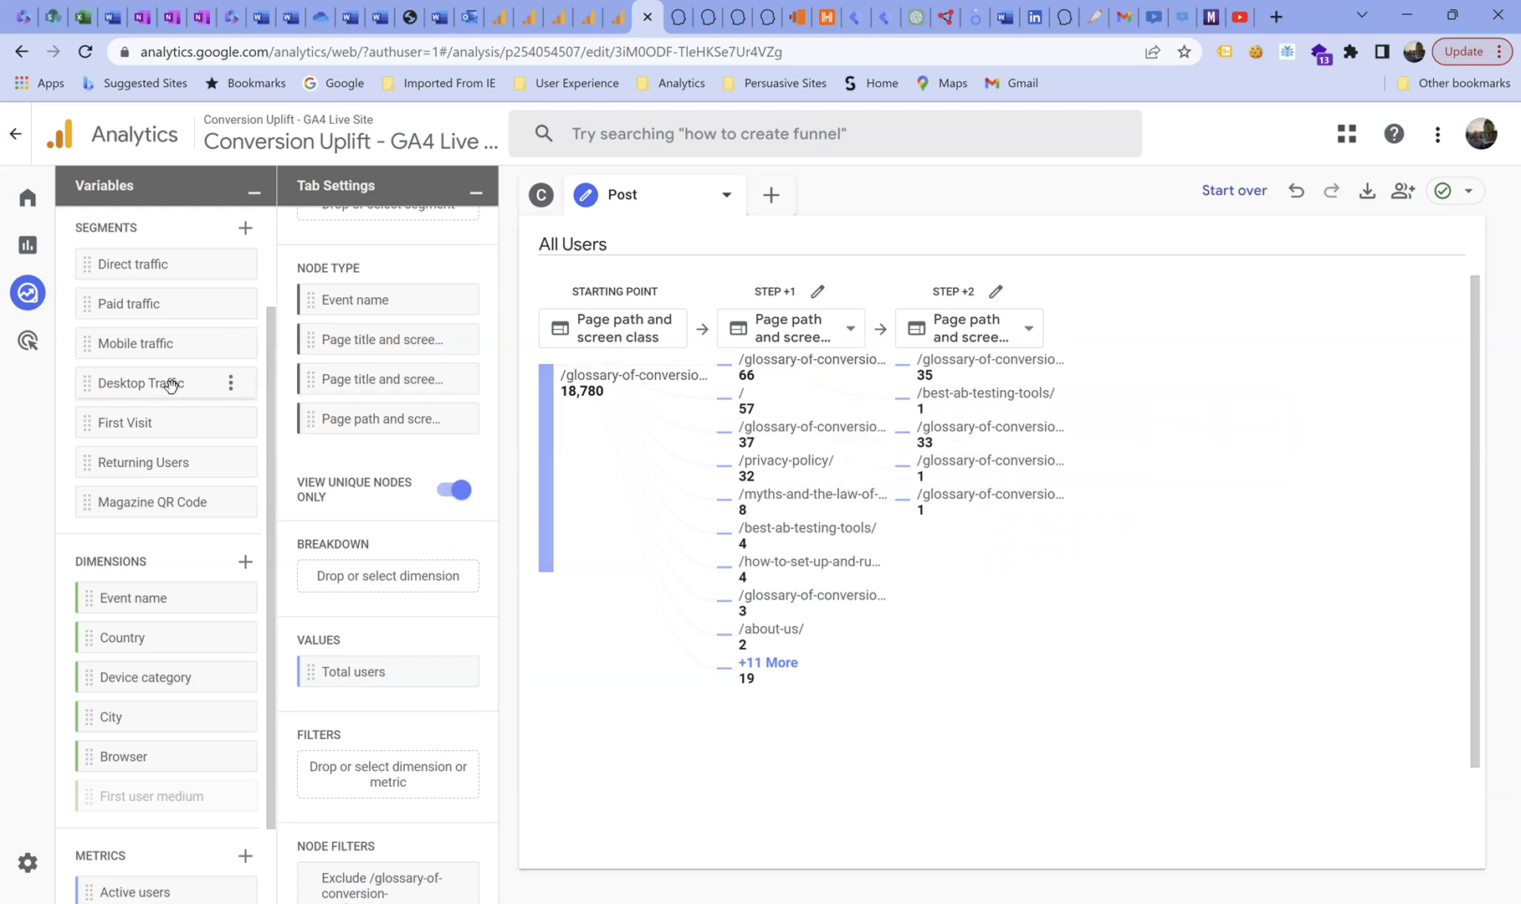
{"action": "scroll", "coordinate": [339, 379], "scroll_direction": "up", "scroll_amount": 2}
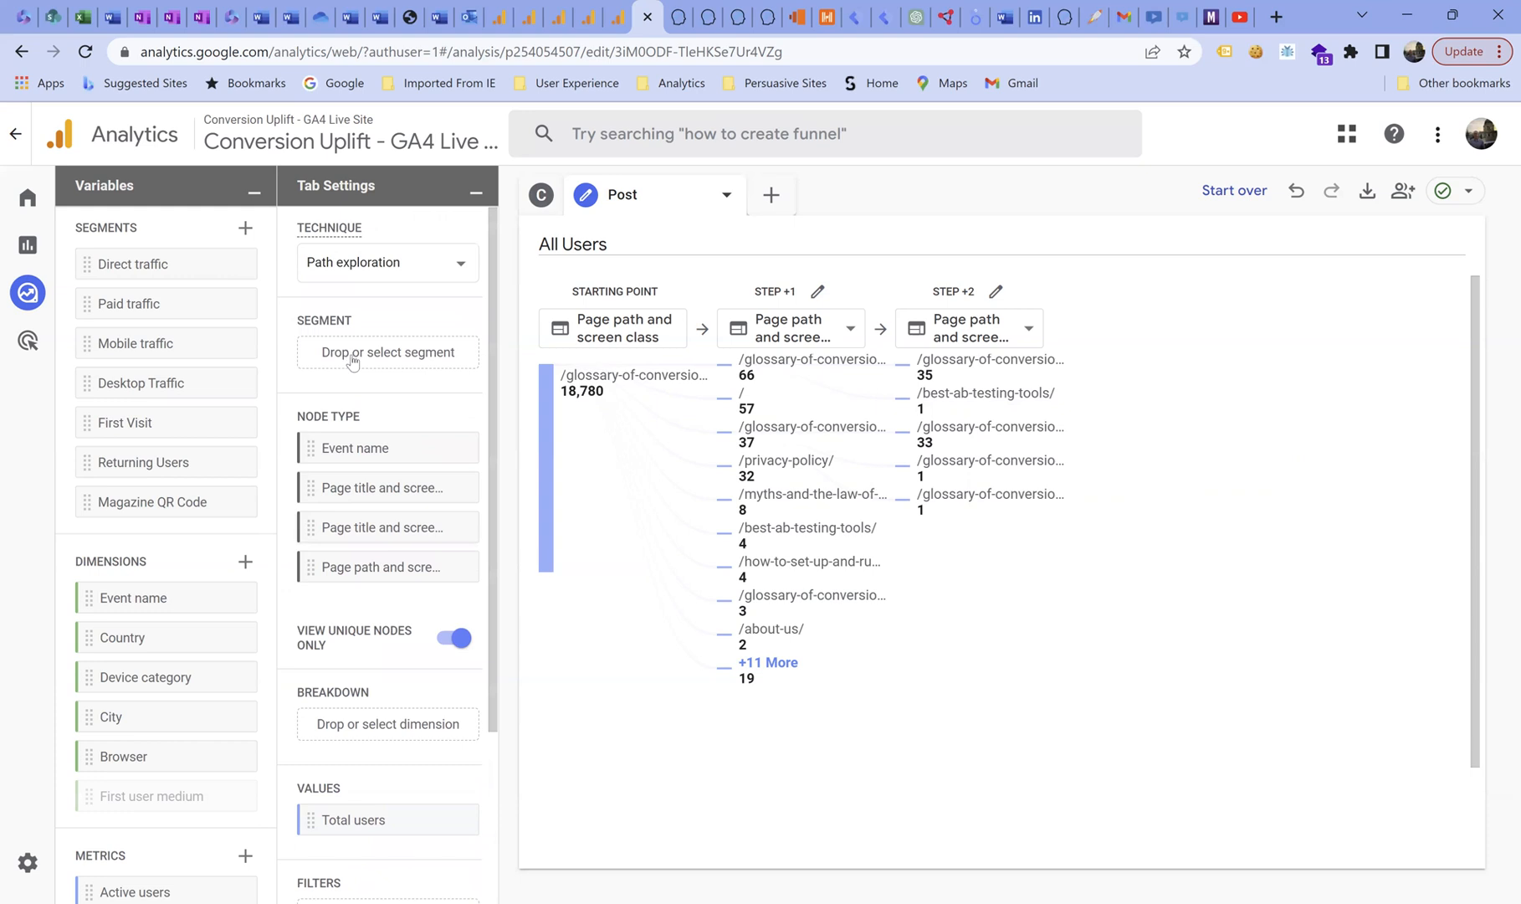